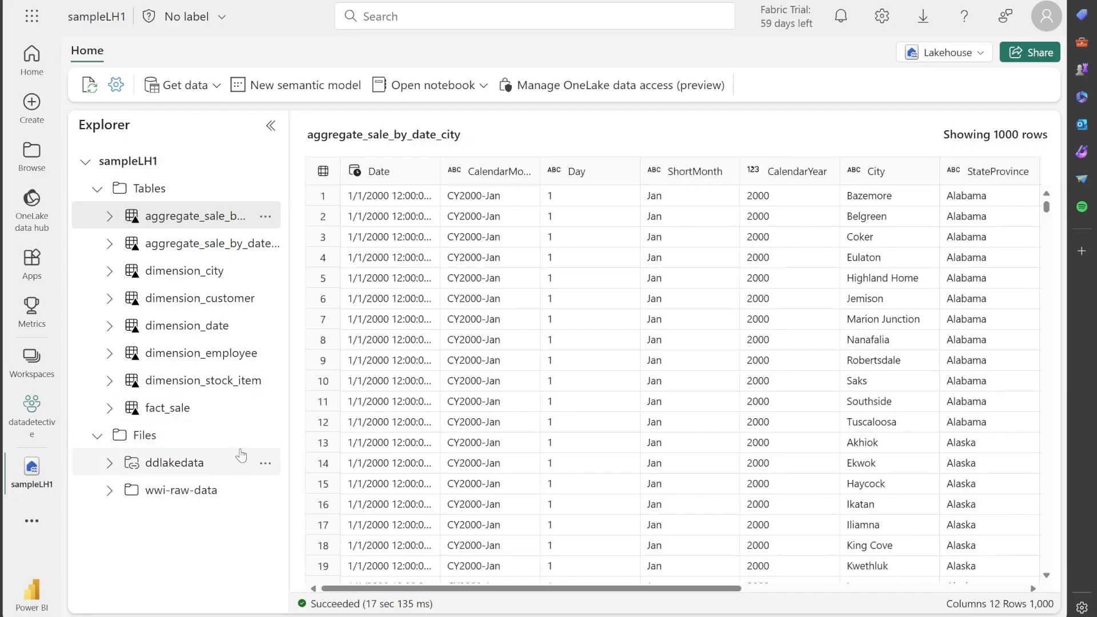
Create a subfolder named Bronze under the Files folder of the sampleLH1 lakehouse
left_click(264, 438)
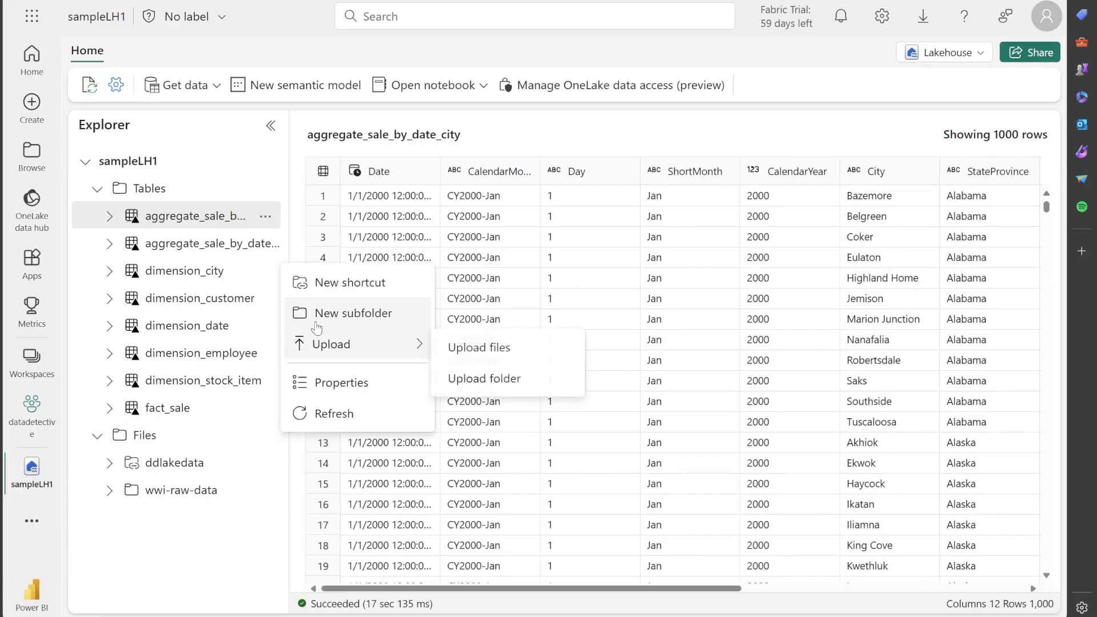
left_click(315, 321)
type("B")
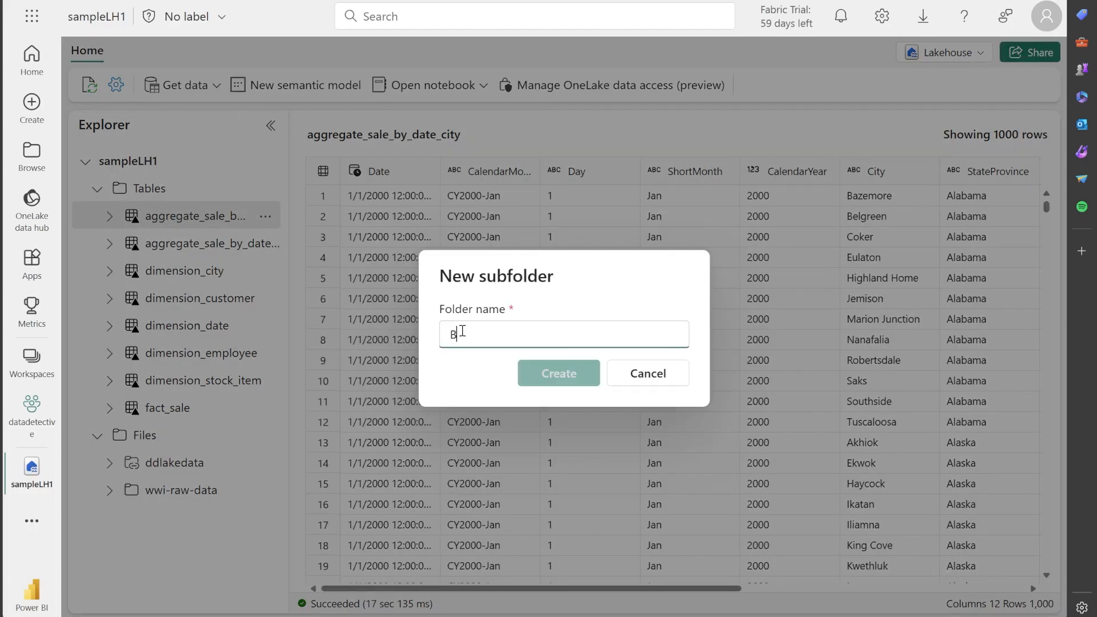
type("ronze")
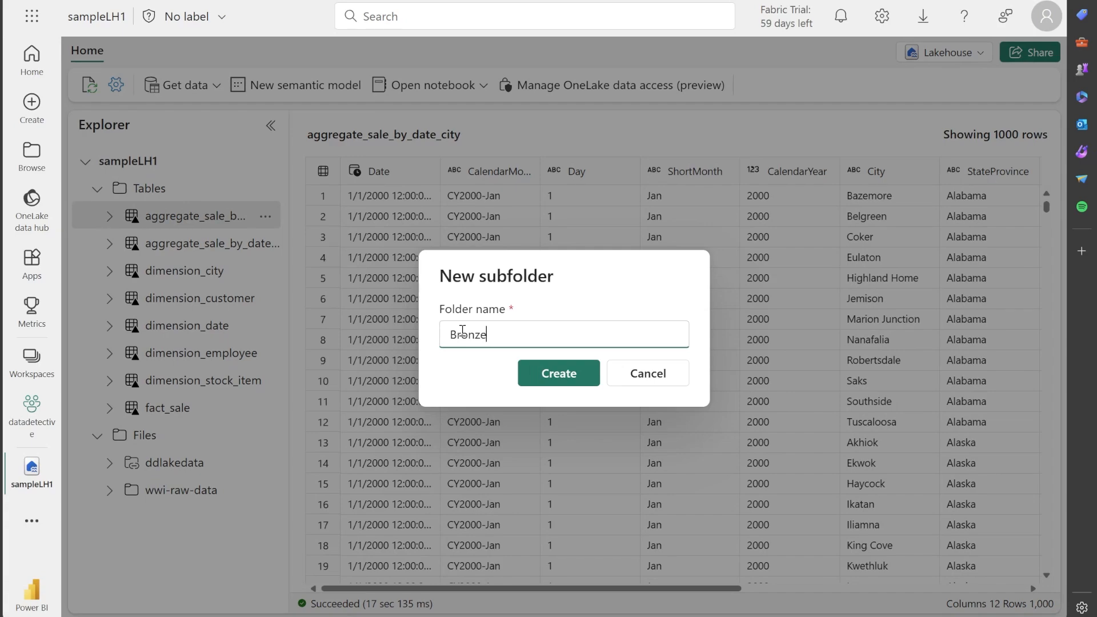
left_click(559, 373)
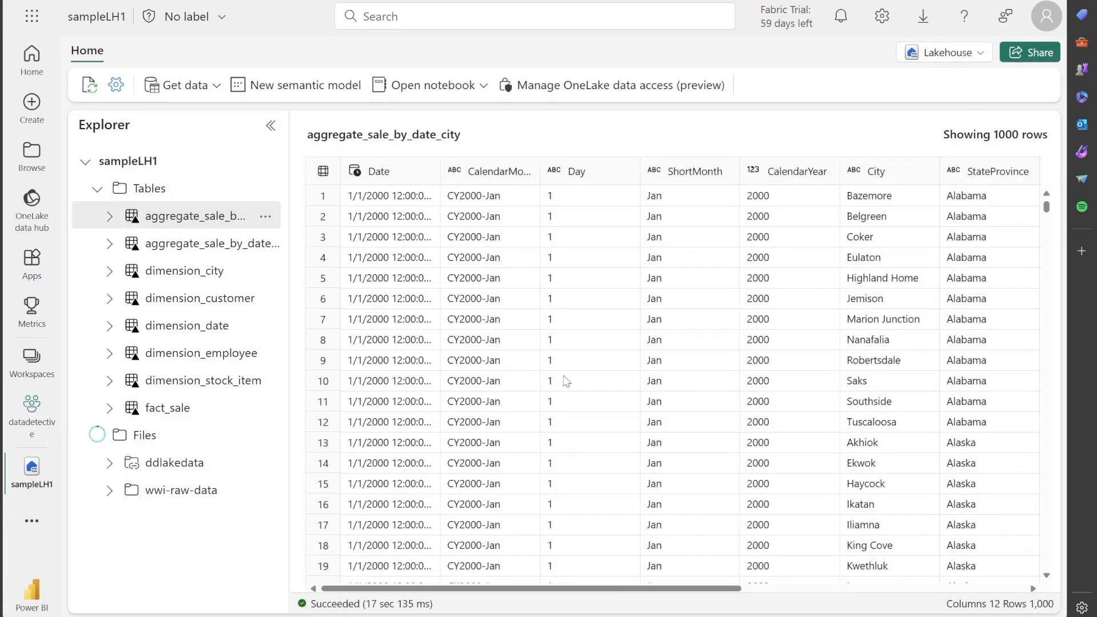
Create a second subfolder named Silver under the lakehouse's Files folder
left_click(265, 435)
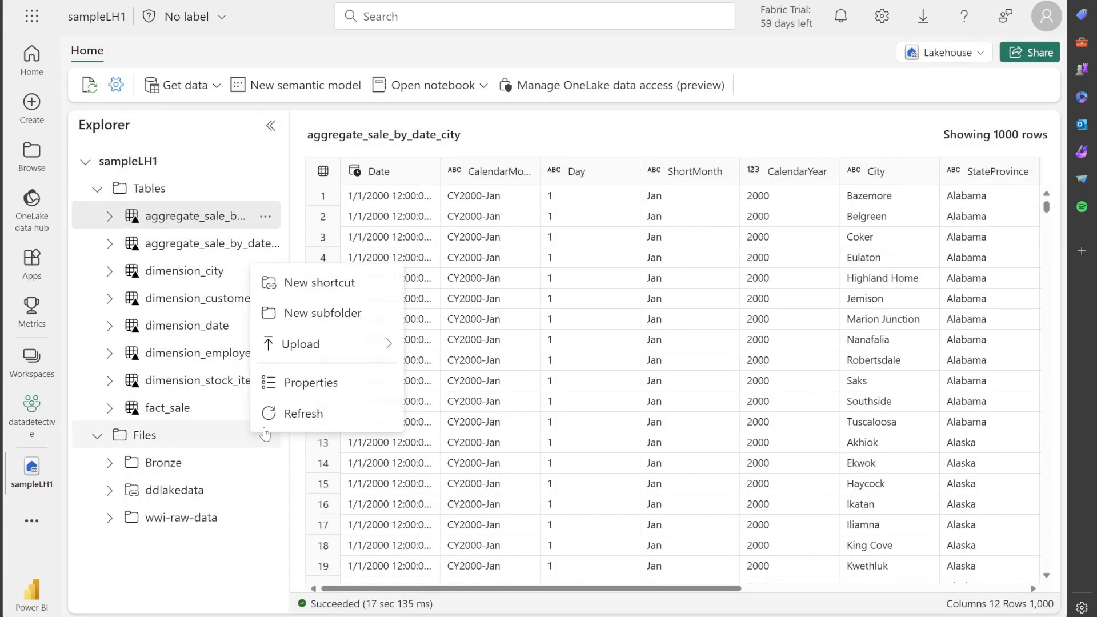
left_click(322, 313)
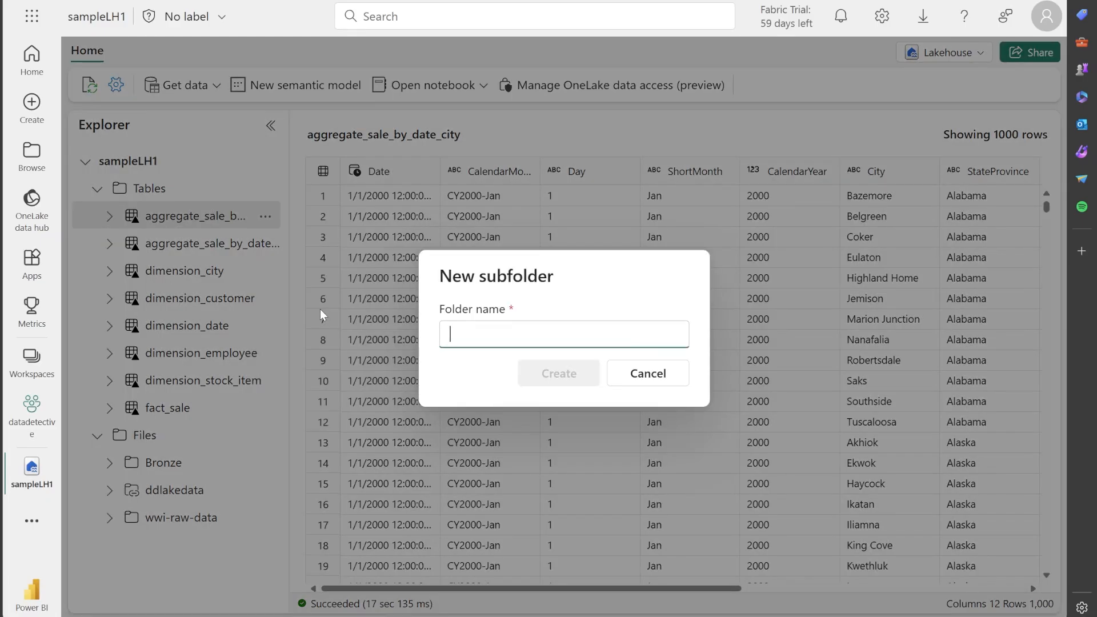
type("Silver")
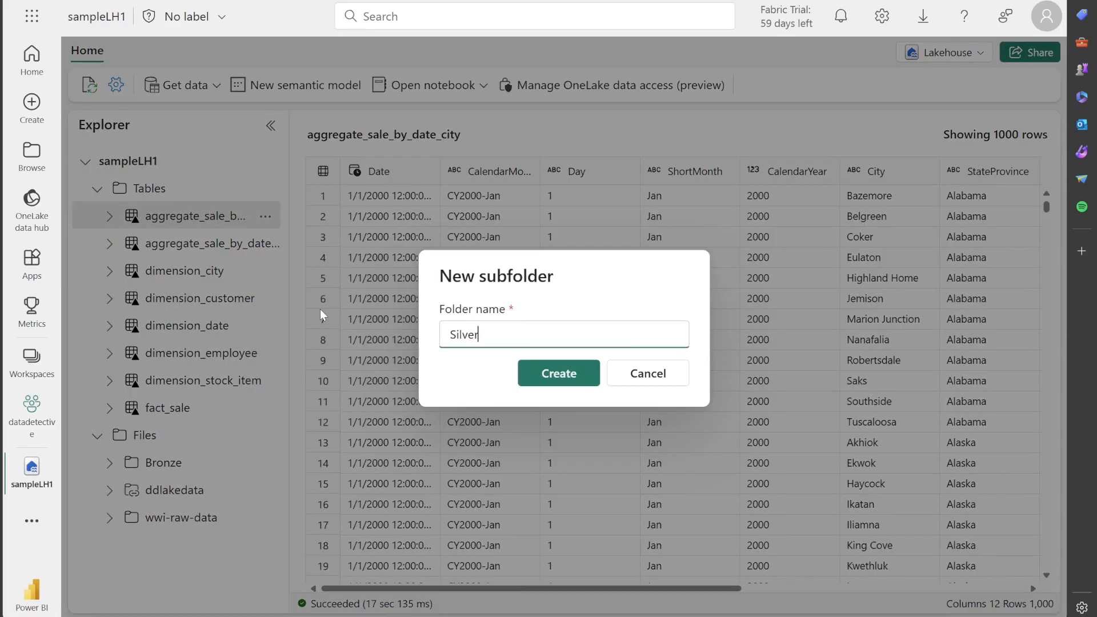
left_click(533, 375)
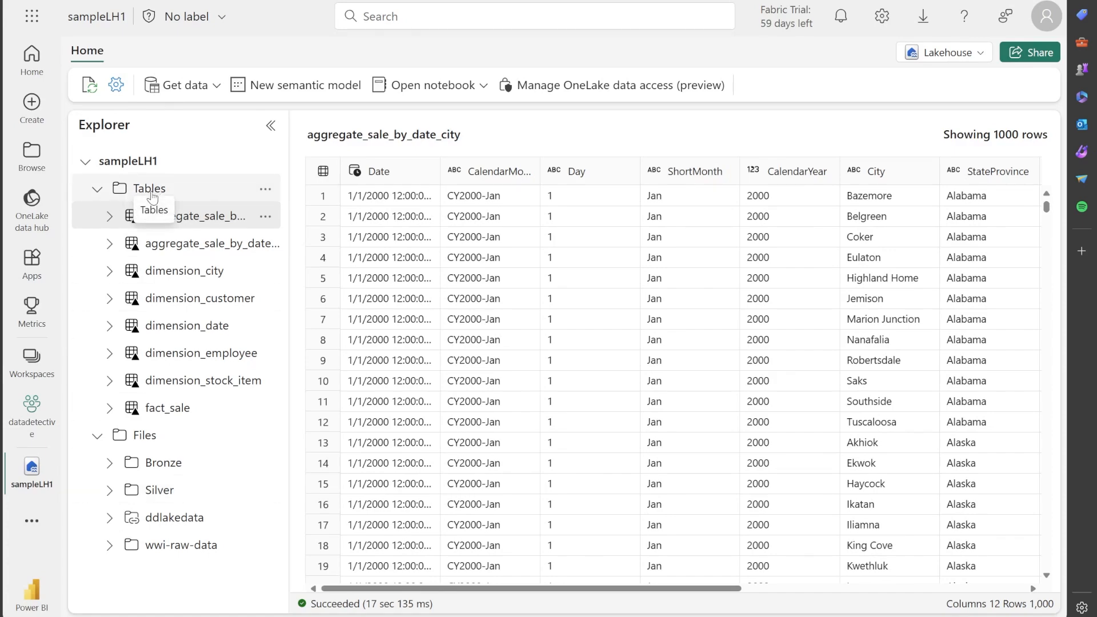
left_click(265, 189)
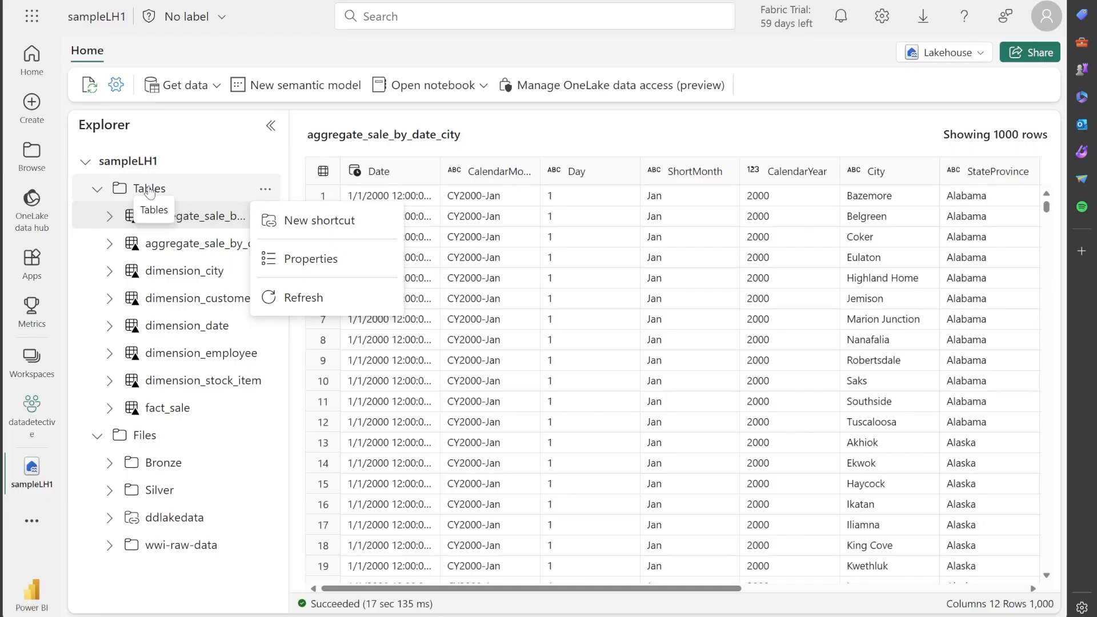
left_click(215, 139)
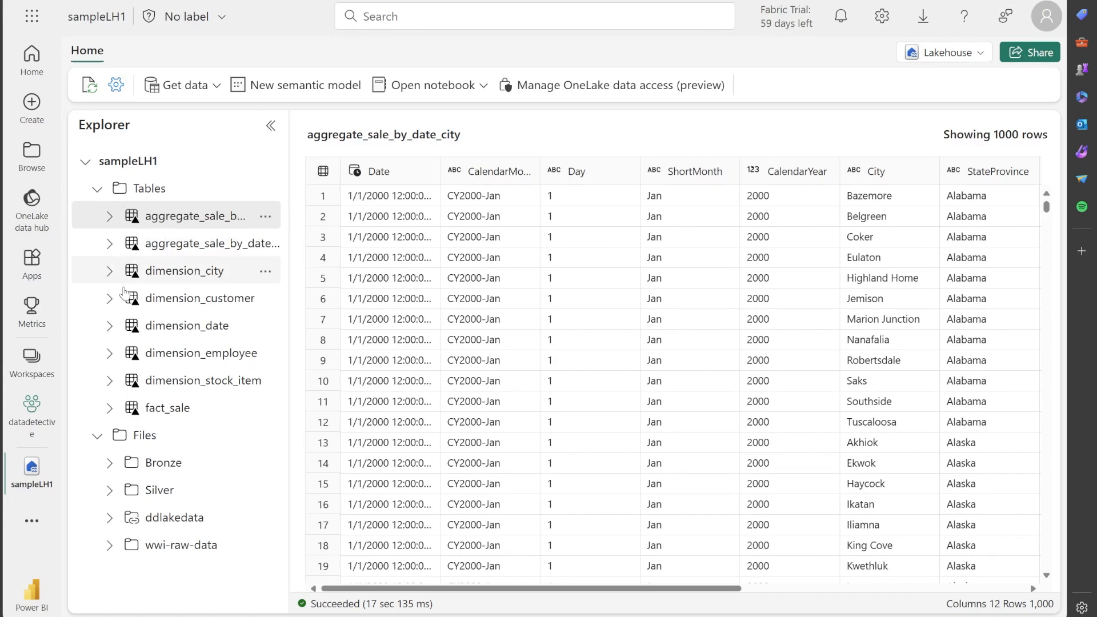
Open the Medallion Framework data pipeline from the datadetective workspace and run it
left_click(34, 407)
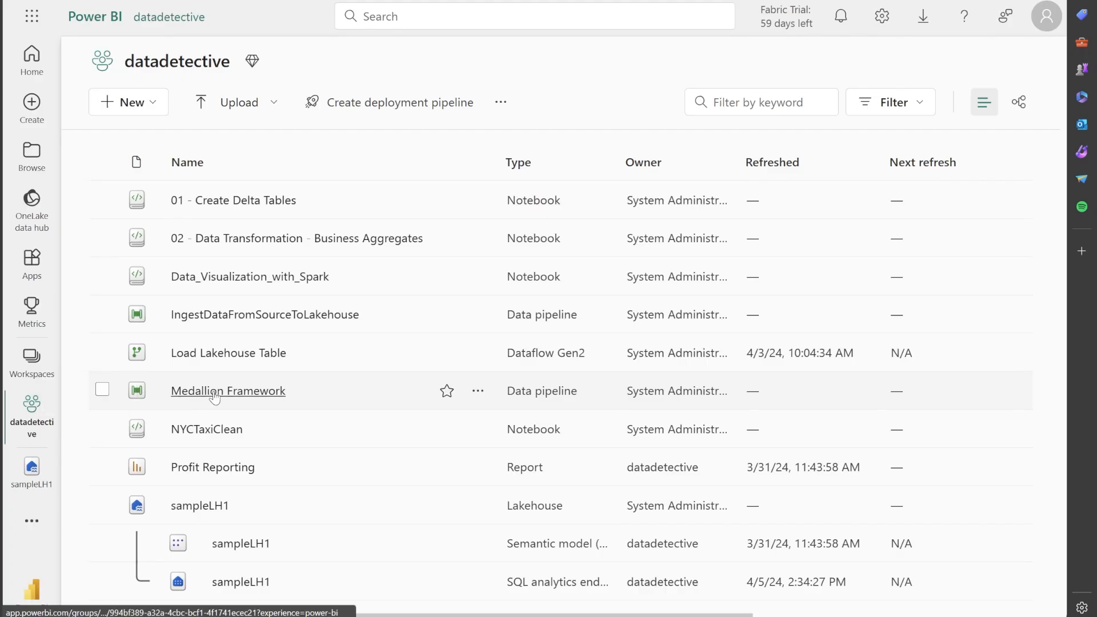
left_click(215, 394)
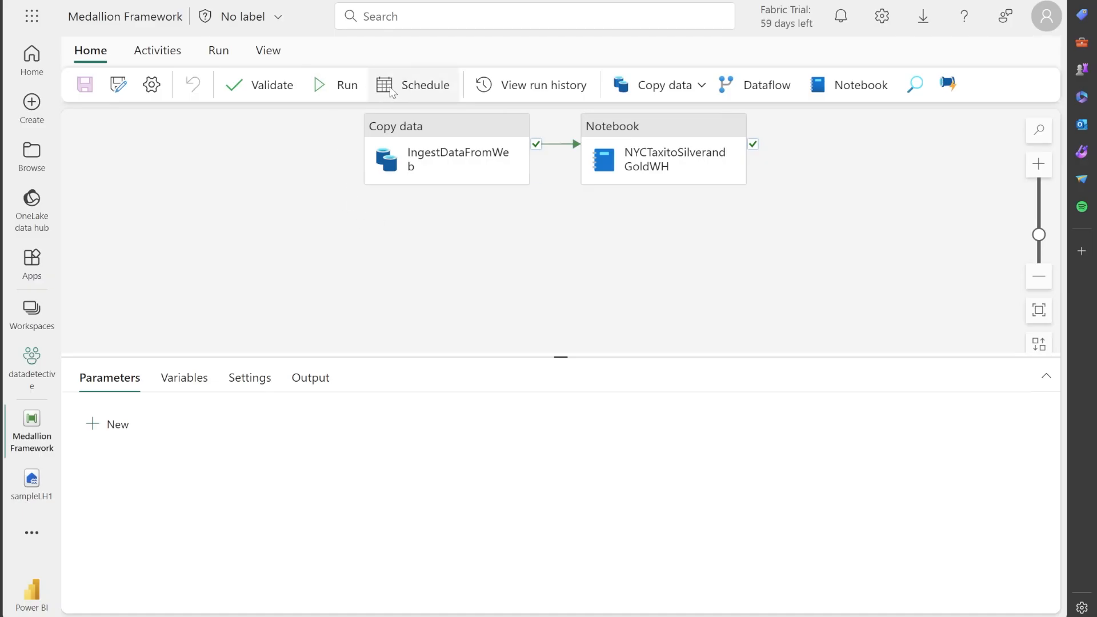
left_click(336, 85)
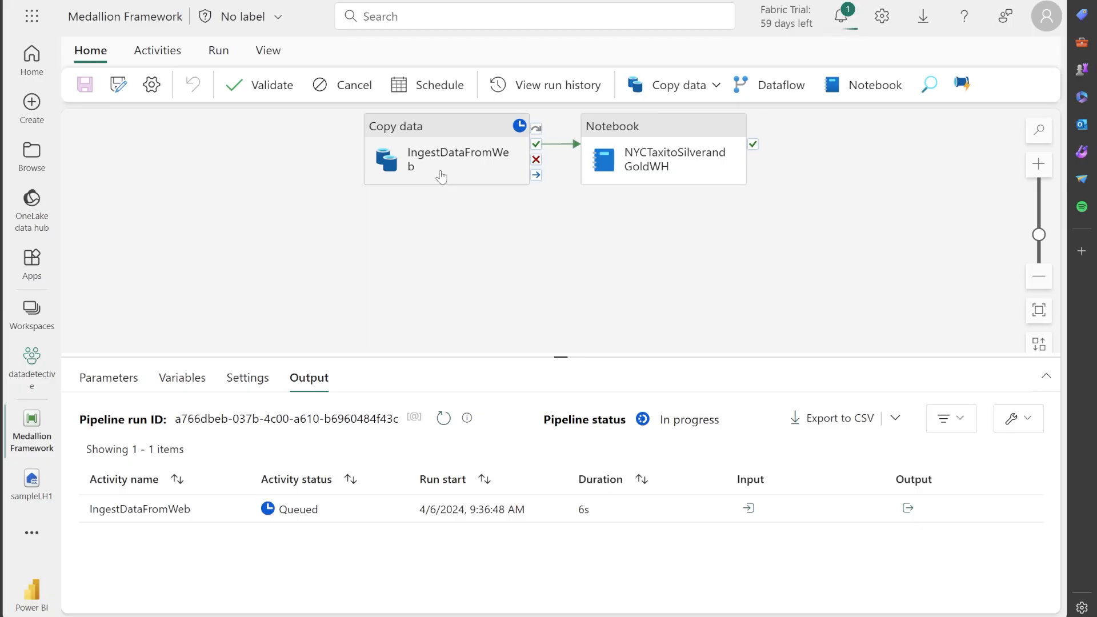
Review the source and destination settings of the IngestDataFromWeb copy data activity
left_click(434, 129)
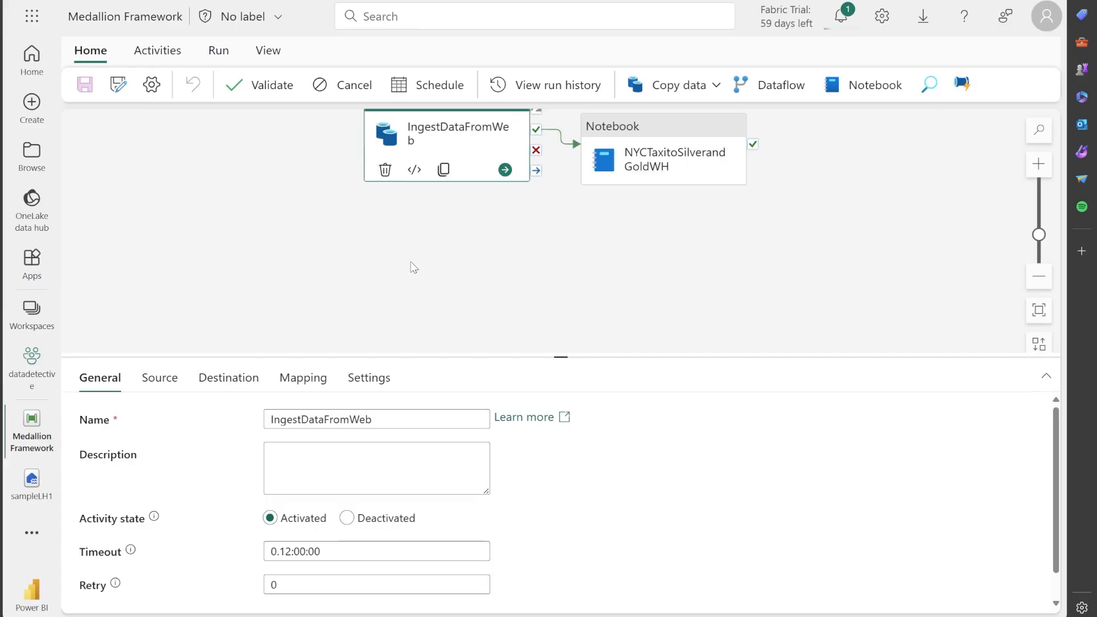
left_click(158, 380)
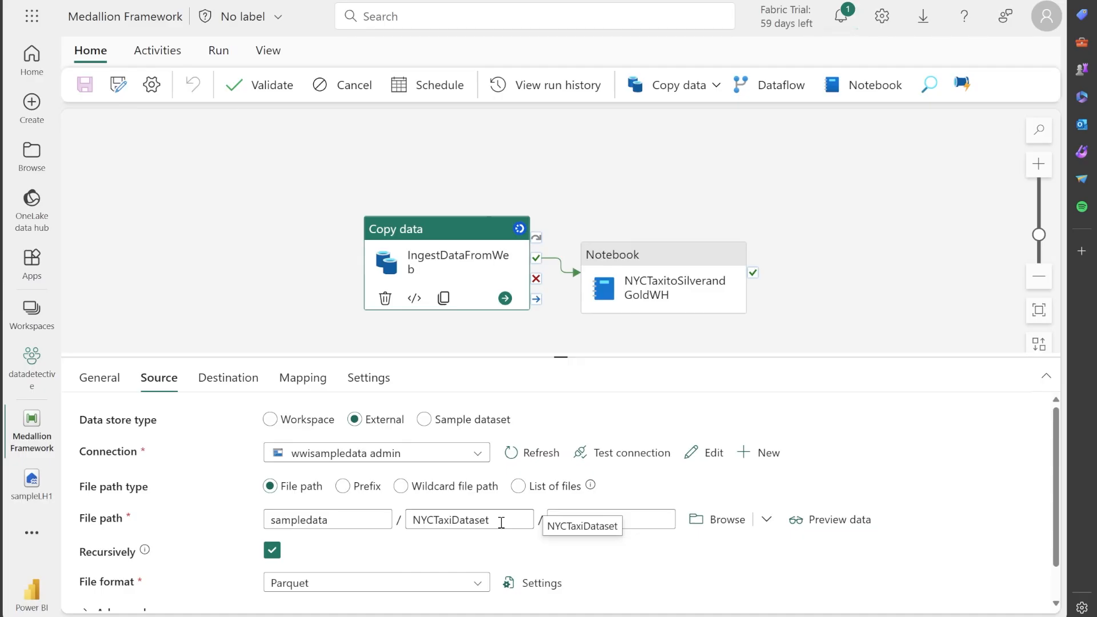
left_click(241, 383)
scroll(228, 445, "down", 1)
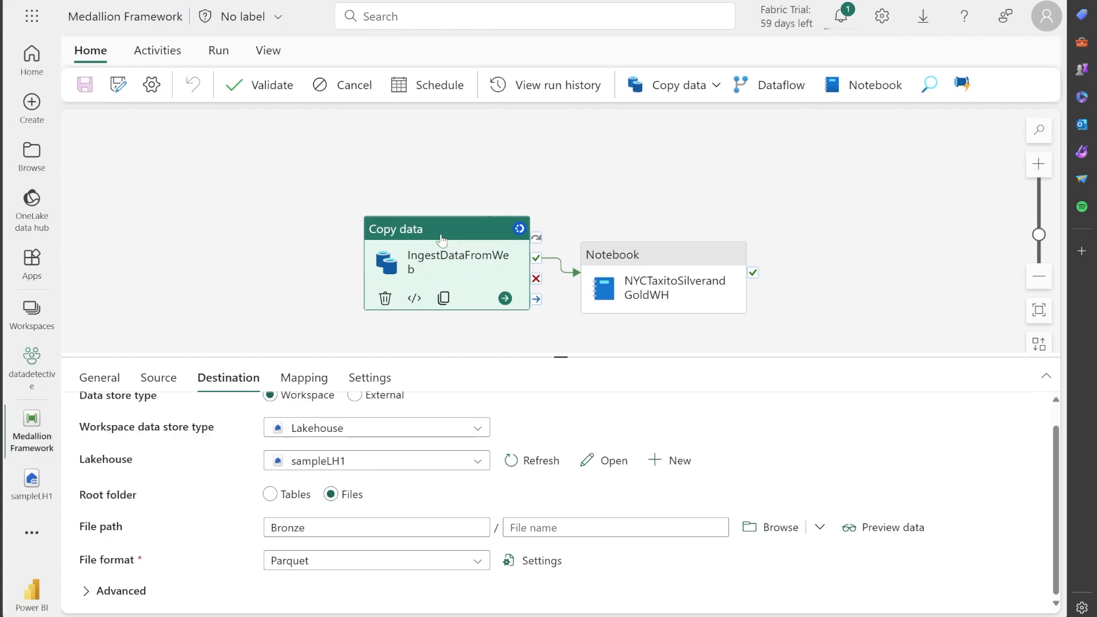
Review the general properties and the assigned notebook of the NYCTaxitoSilverandGoldWH activity
left_click(643, 264)
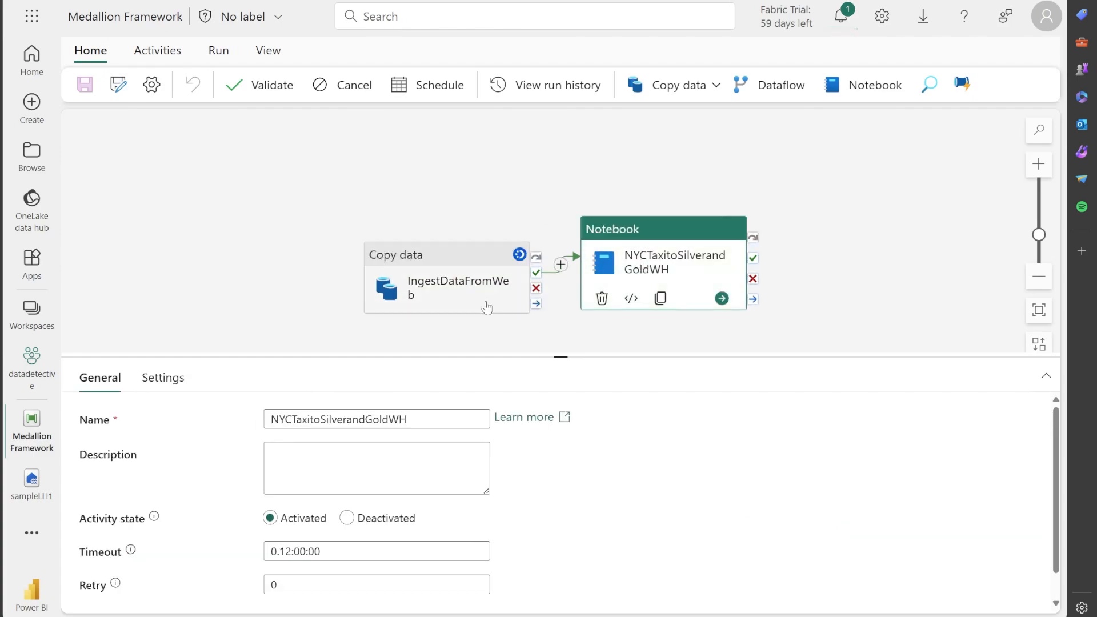
scroll(217, 423, "down", 1)
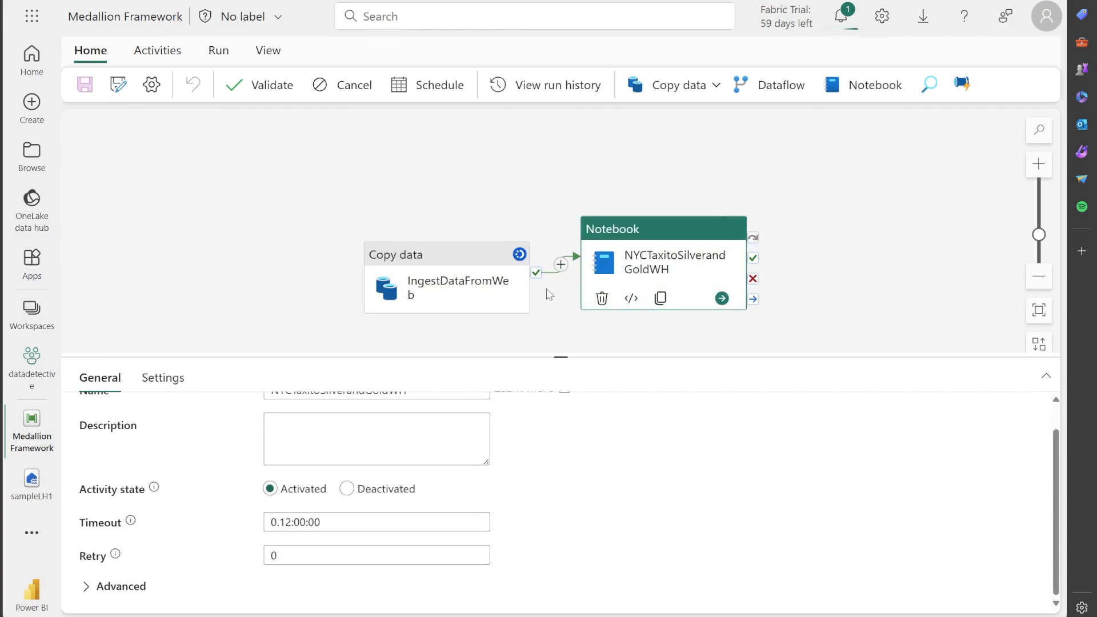
scroll(232, 453, "up", 1)
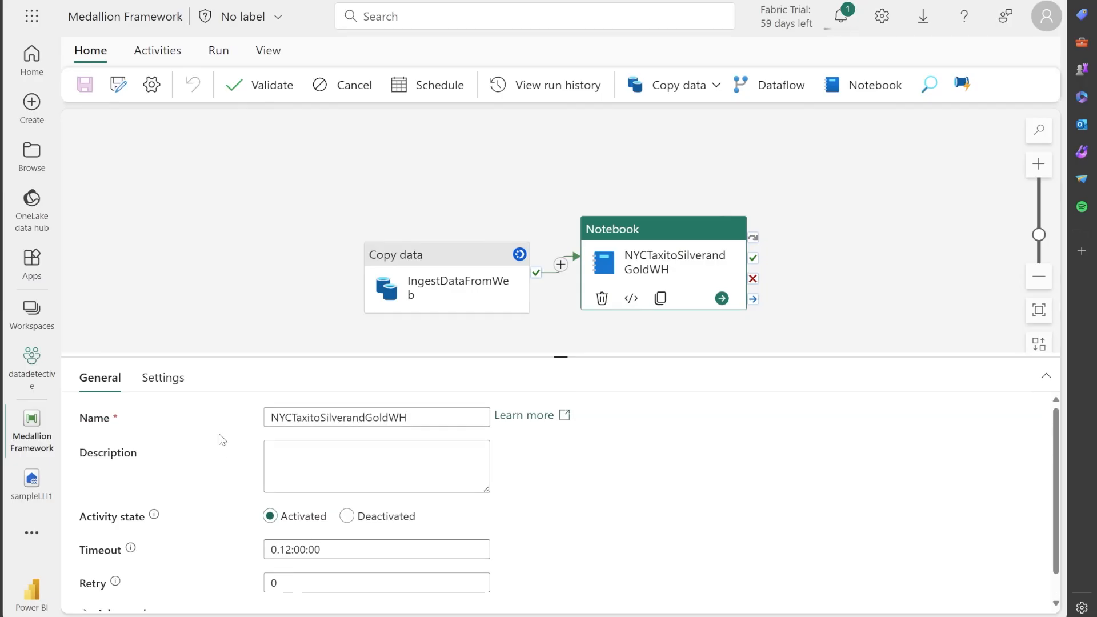
left_click(169, 381)
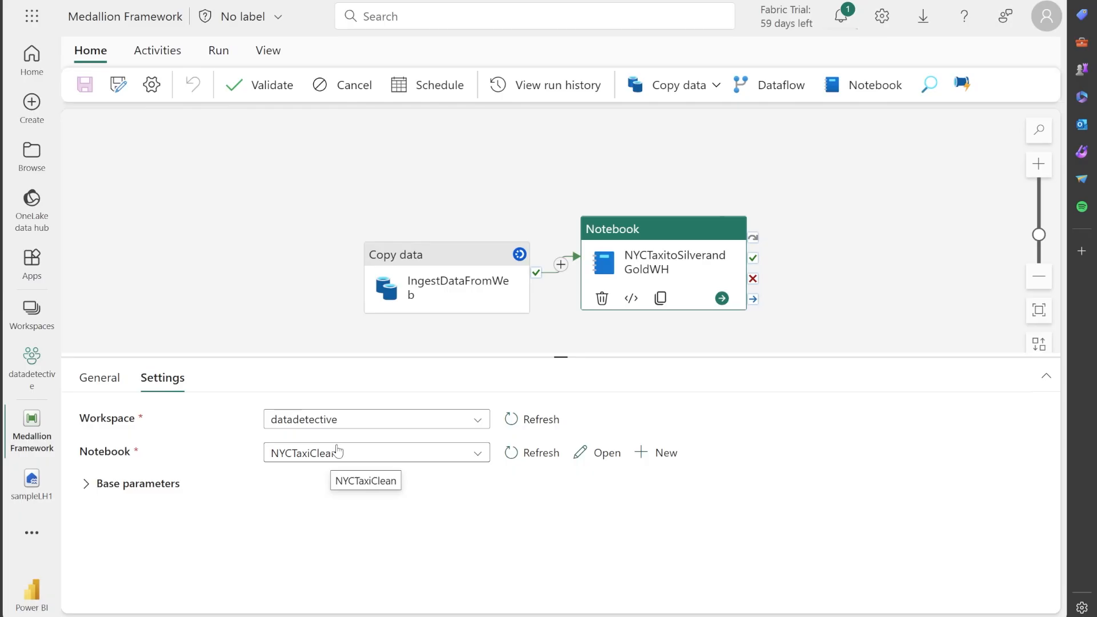
Open the NYCTaxiClean notebook from the datadetective workspace, checking the Medallion Framework pipeline's run progress before returning to the notebook's first cell
left_click(33, 379)
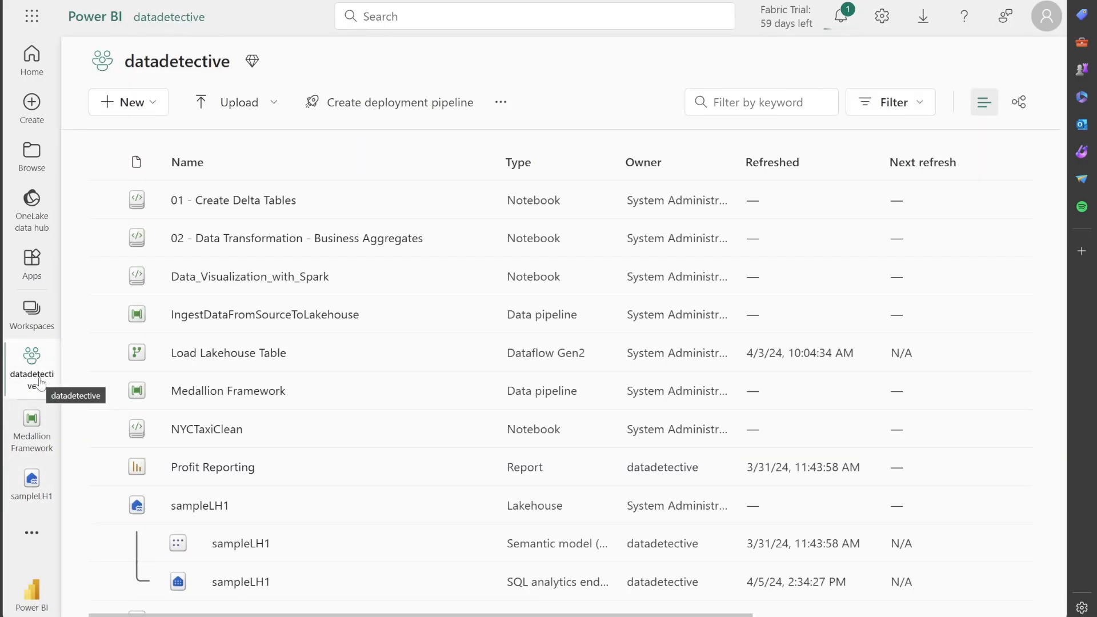
left_click(216, 432)
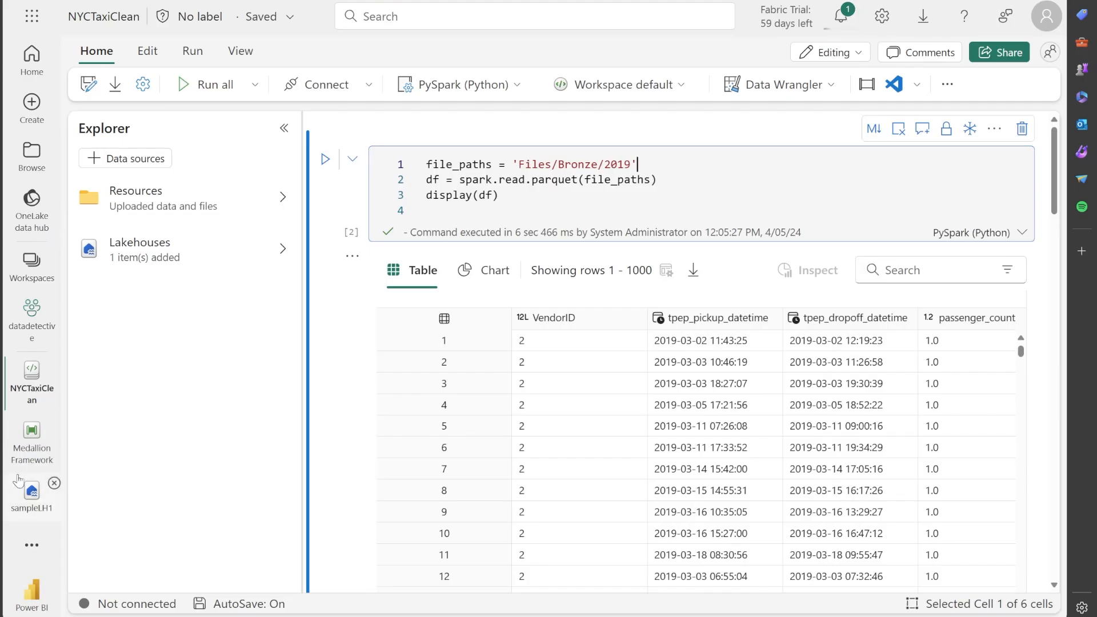
left_click(32, 438)
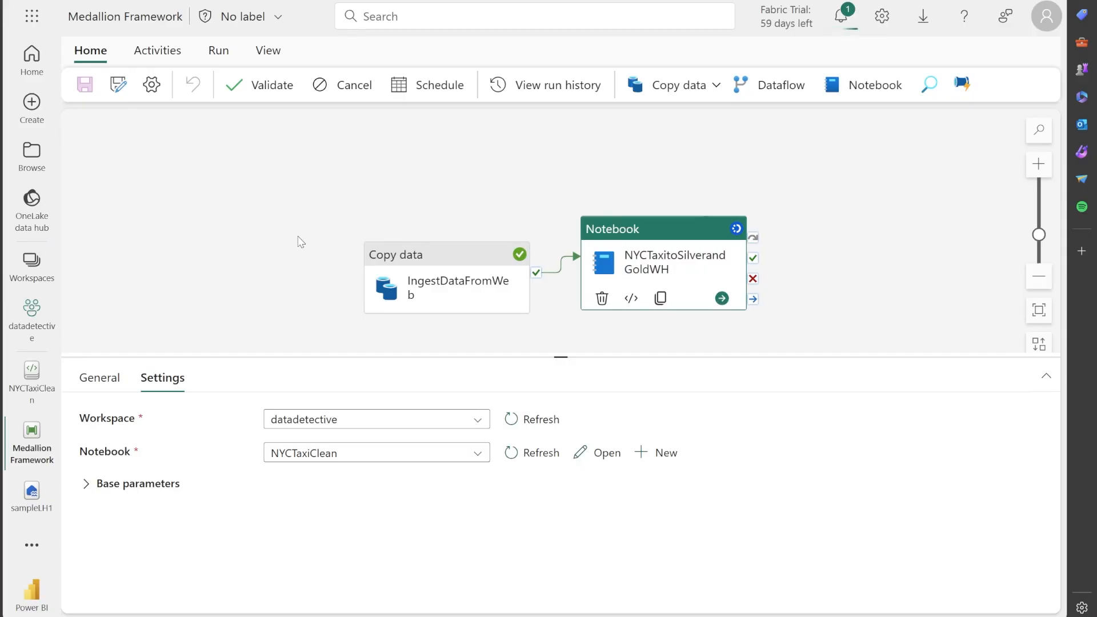
left_click(31, 377)
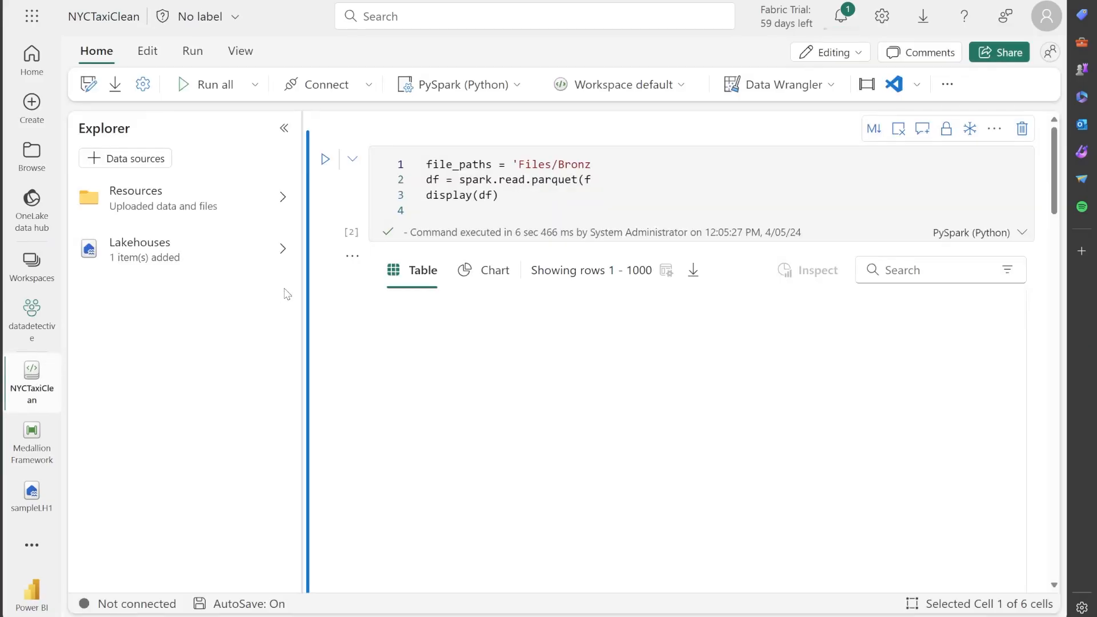
left_click(667, 167)
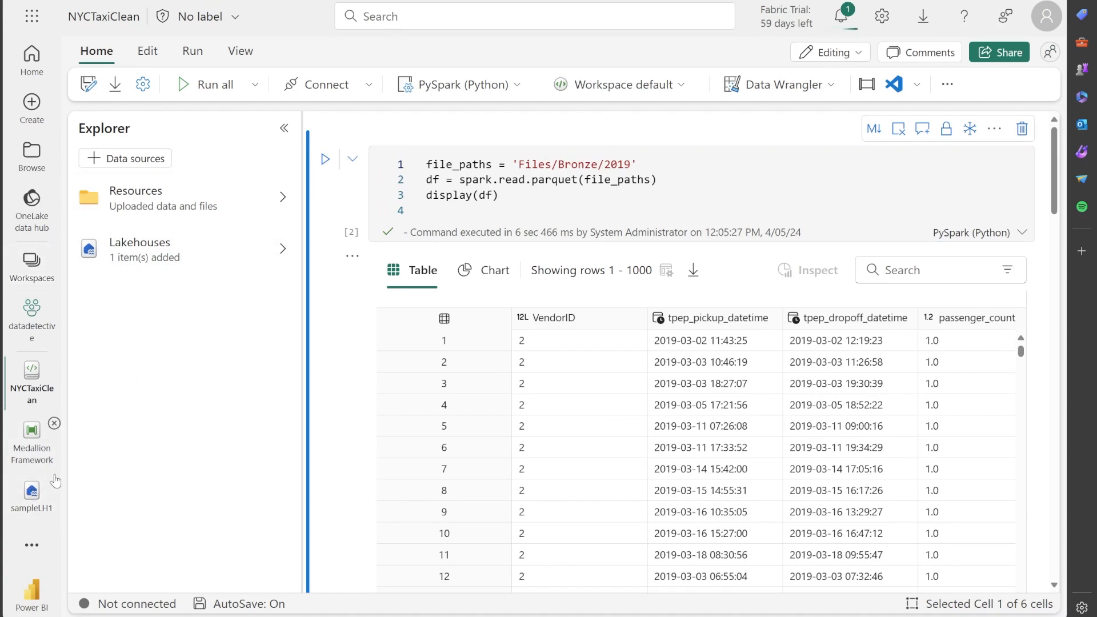
Expand and refresh the Bronze folder in the sampleLH1 lakehouse to inspect the folders ingested by the pipeline
left_click(32, 493)
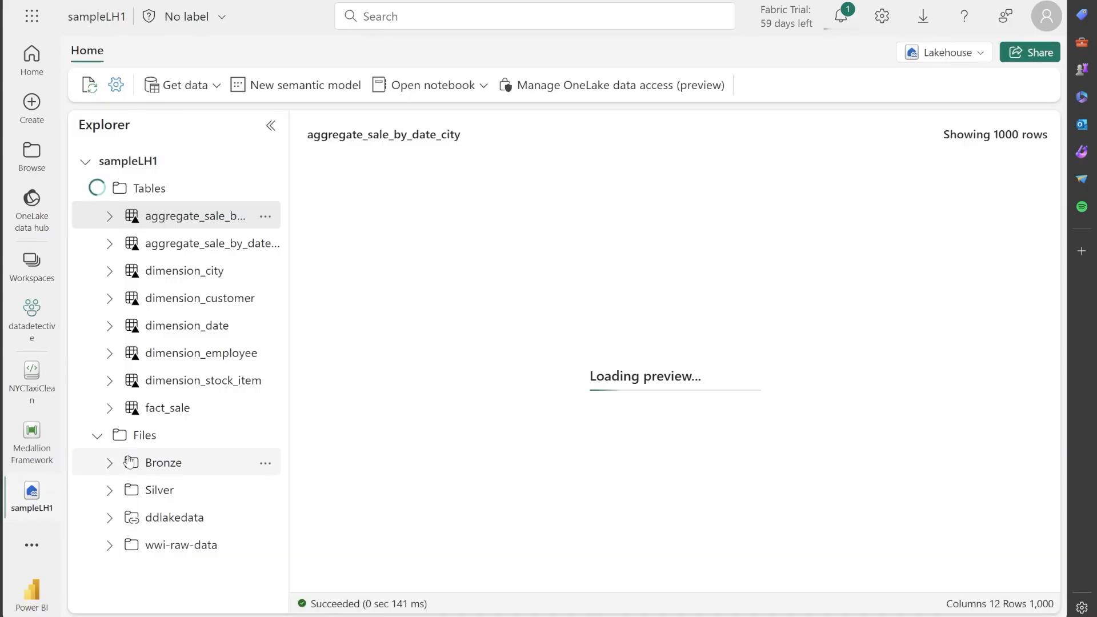
left_click(108, 467)
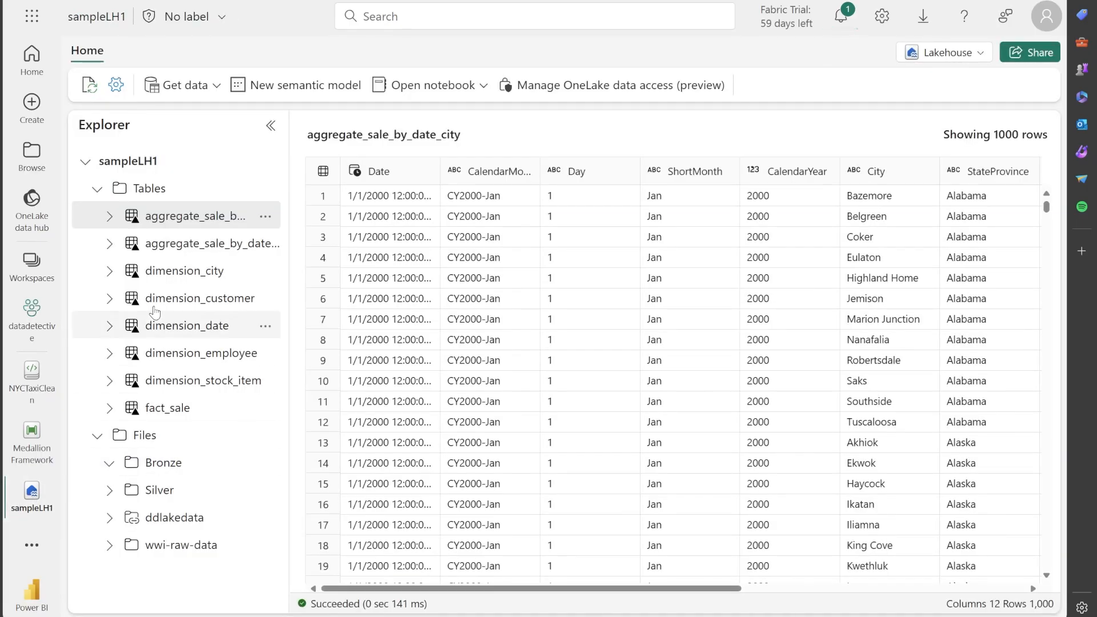
left_click(265, 463)
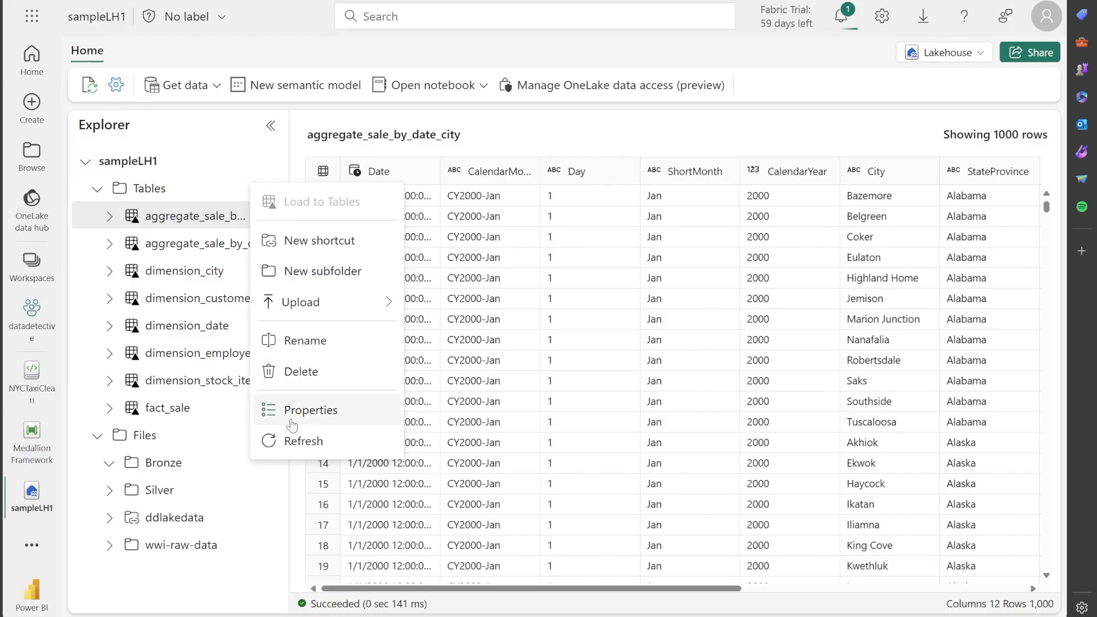
left_click(287, 442)
scroll(171, 508, "down", 2)
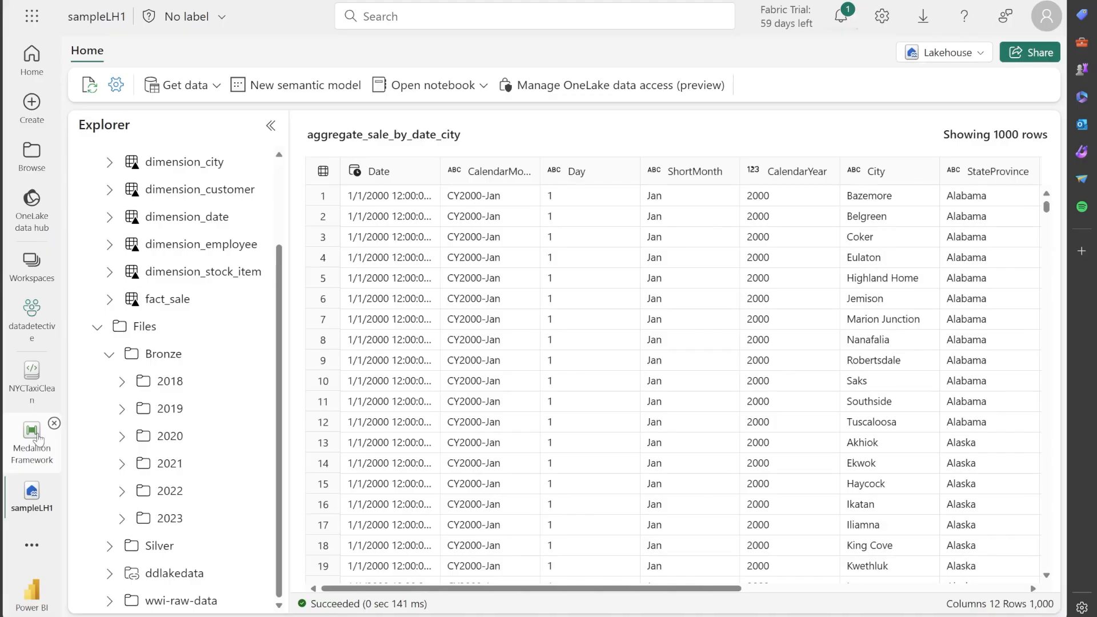
Return to the NYCTaxiClean notebook and examine the first cell's code that reads the Files/Bronze/2019 parquet data
left_click(35, 389)
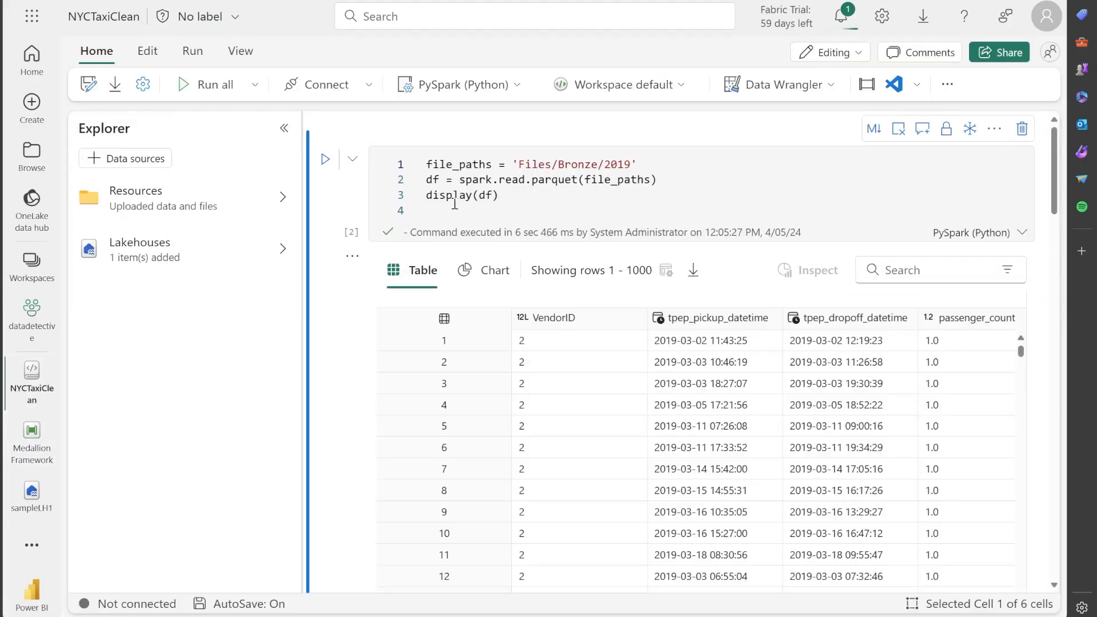
left_click(665, 165)
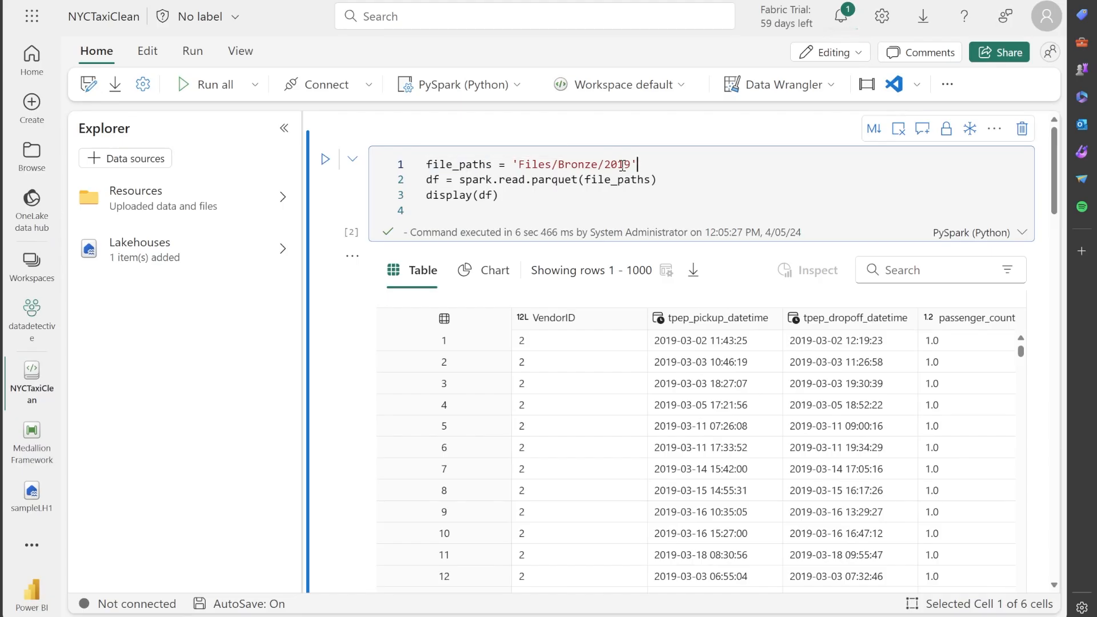
left_click_drag(577, 180, 532, 180)
left_click(510, 196)
Examine the first cell's output table across all its columns, from VendorID to airport_fee, and further down its rows
scroll(509, 246, "down", 1)
scroll(507, 252, "down", 1)
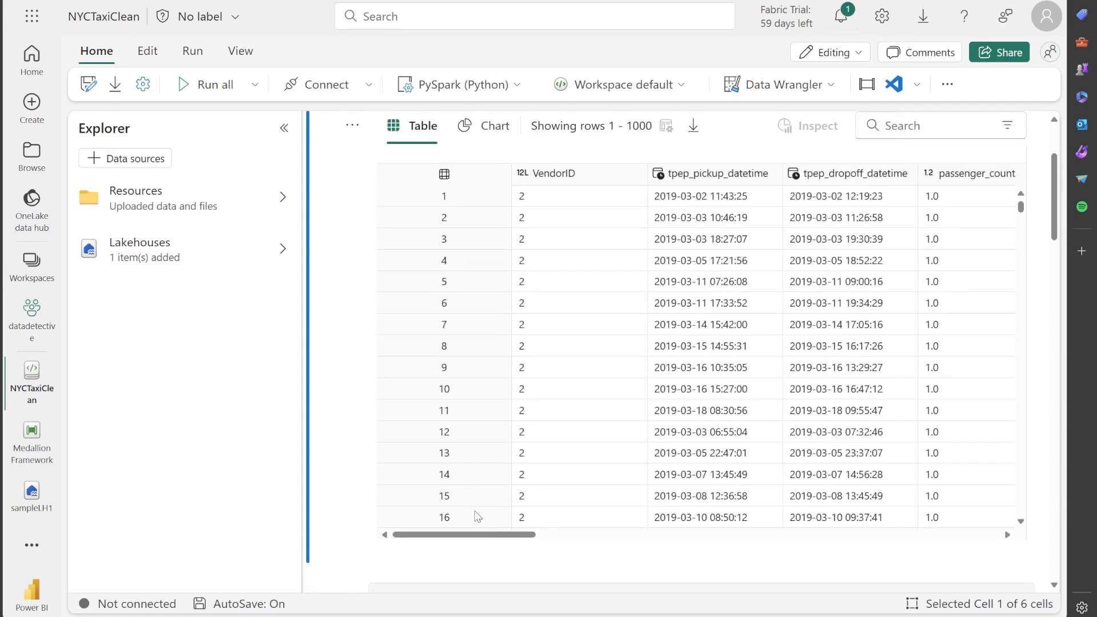
left_click_drag(495, 537, 963, 494)
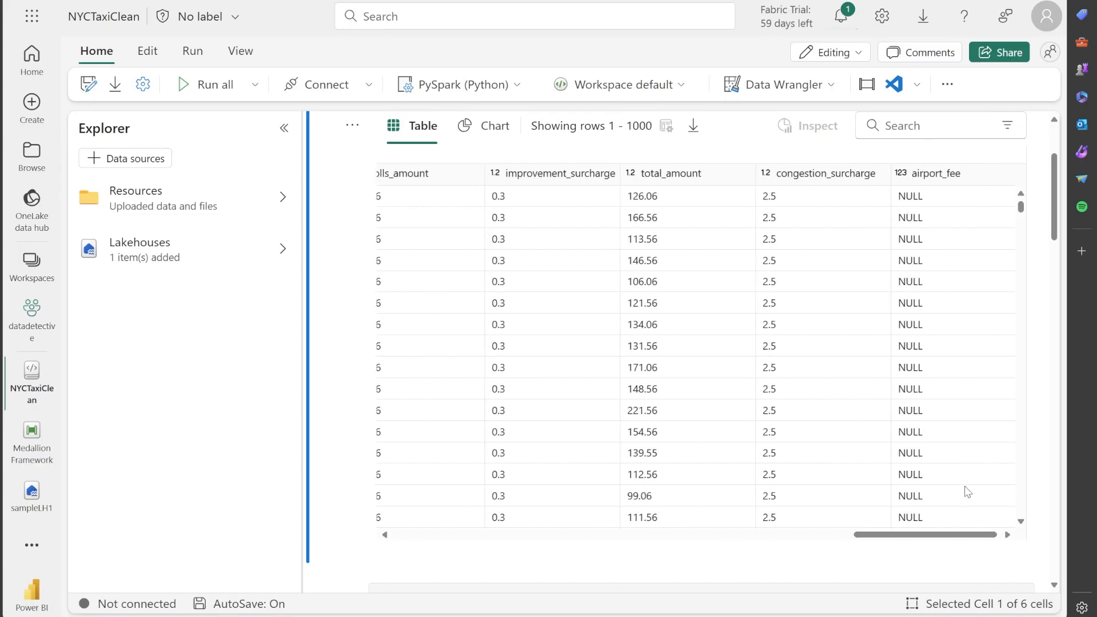
scroll(926, 372, "down", 5)
scroll(927, 386, "down", 5)
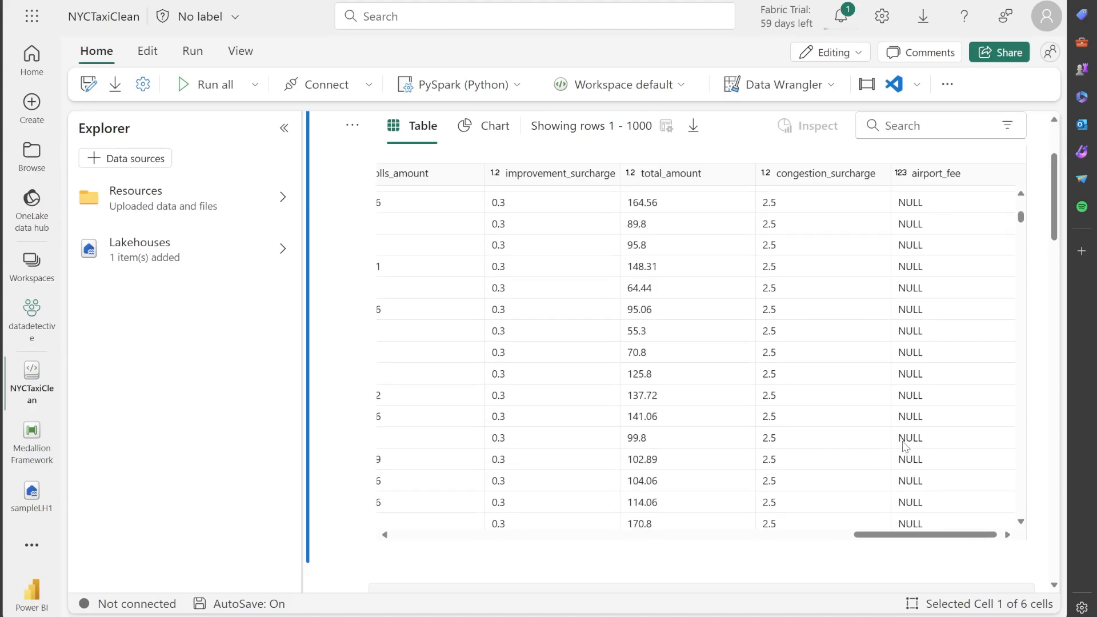
left_click_drag(919, 542, 460, 532)
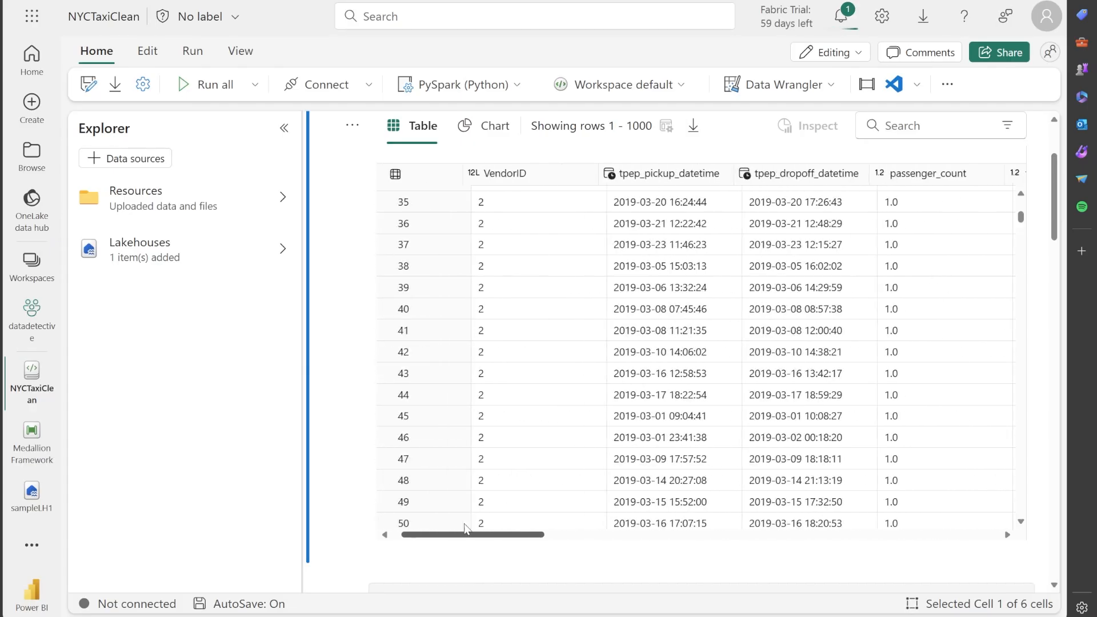
scroll(394, 323, "down", 2)
scroll(345, 321, "down", 4)
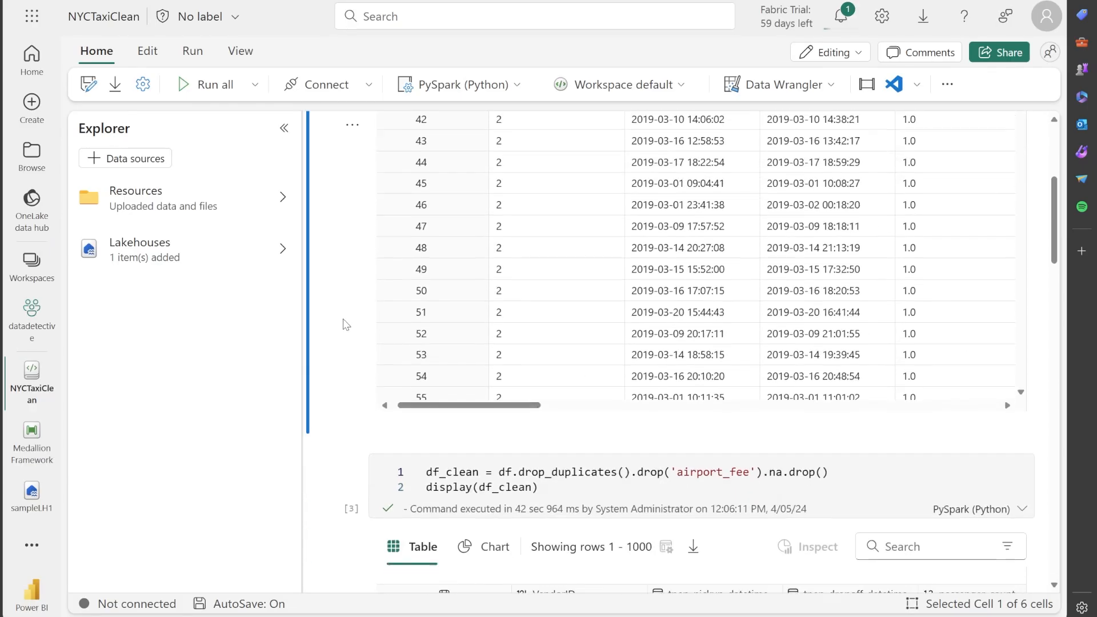
scroll(347, 322, "up", 3)
scroll(348, 320, "up", 3)
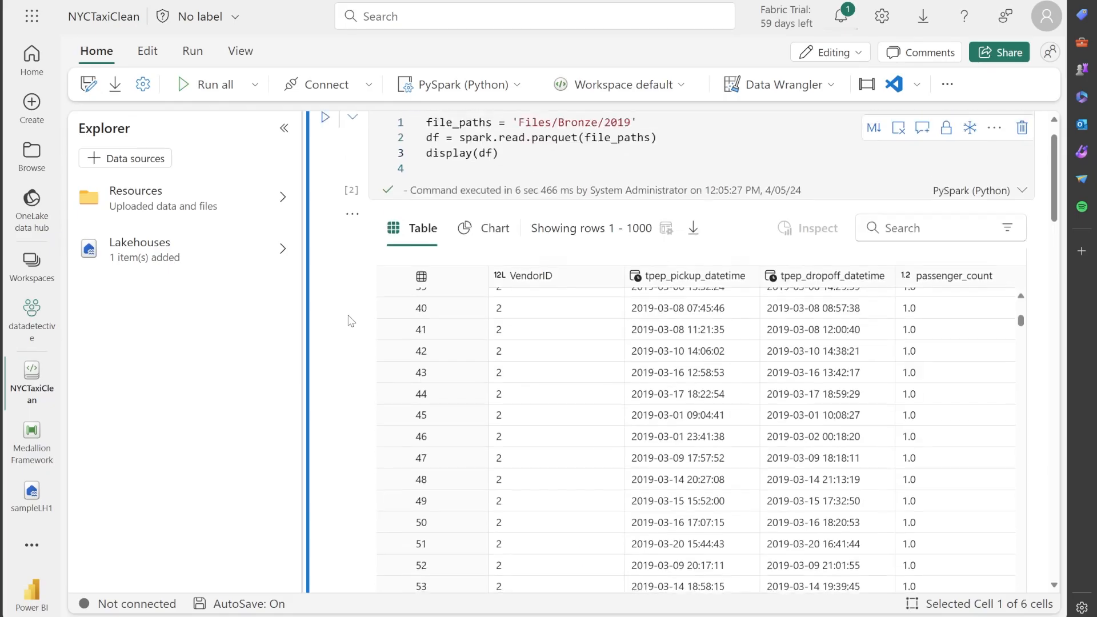
scroll(347, 357, "down", 5)
scroll(345, 346, "up", 4)
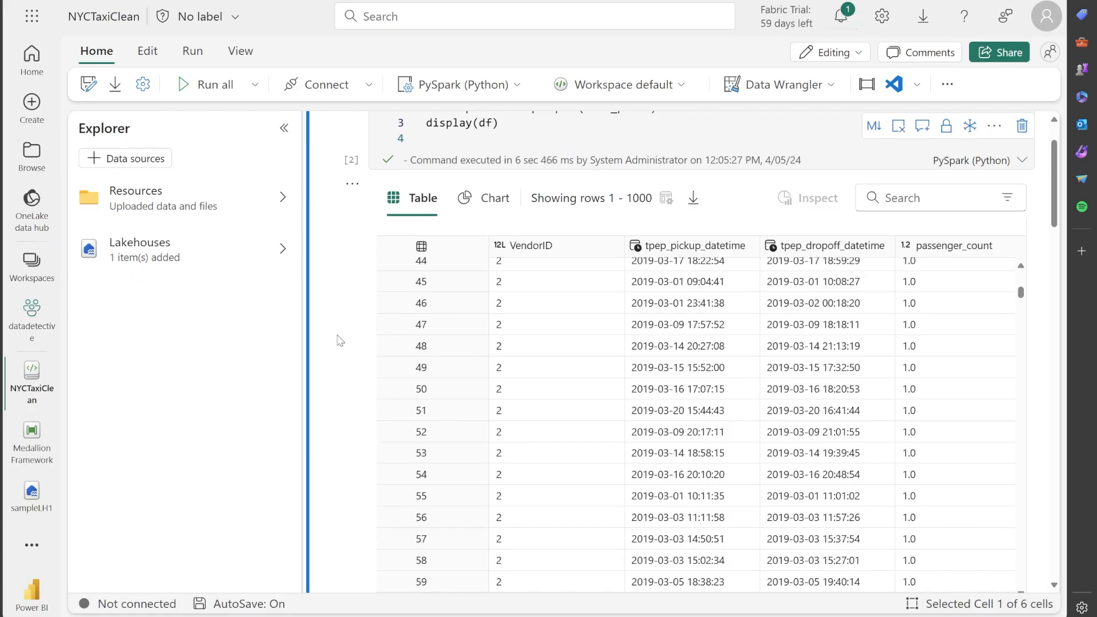
Examine the second cell's cleaning code: the drop_duplicates call, the airport_fee column drop and the na.drop call
scroll(343, 337, "down", 3)
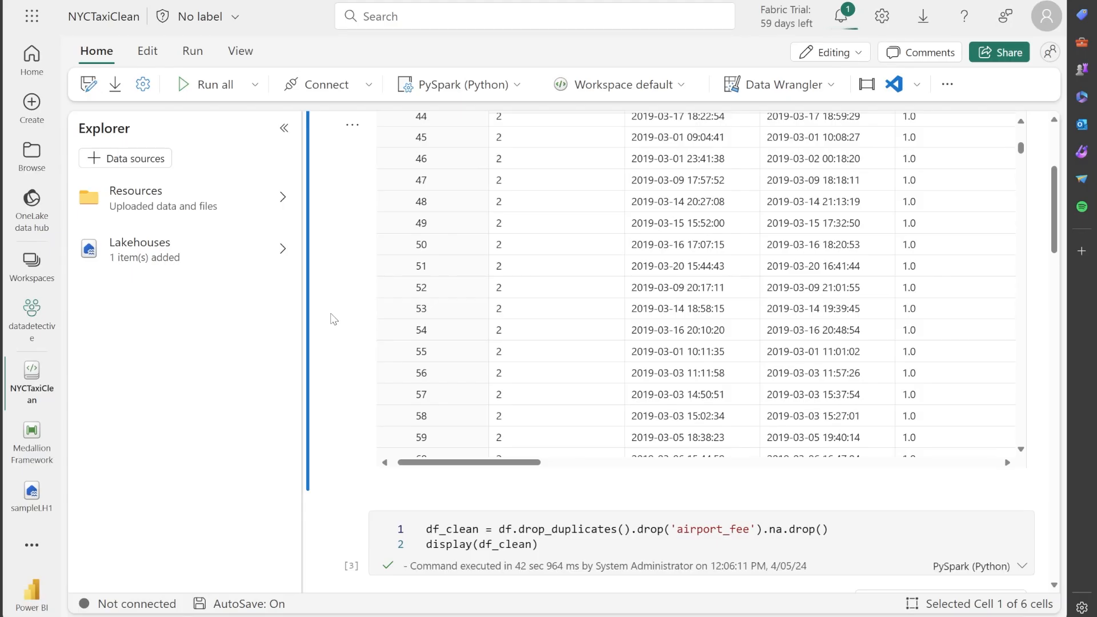
scroll(377, 413, "down", 8)
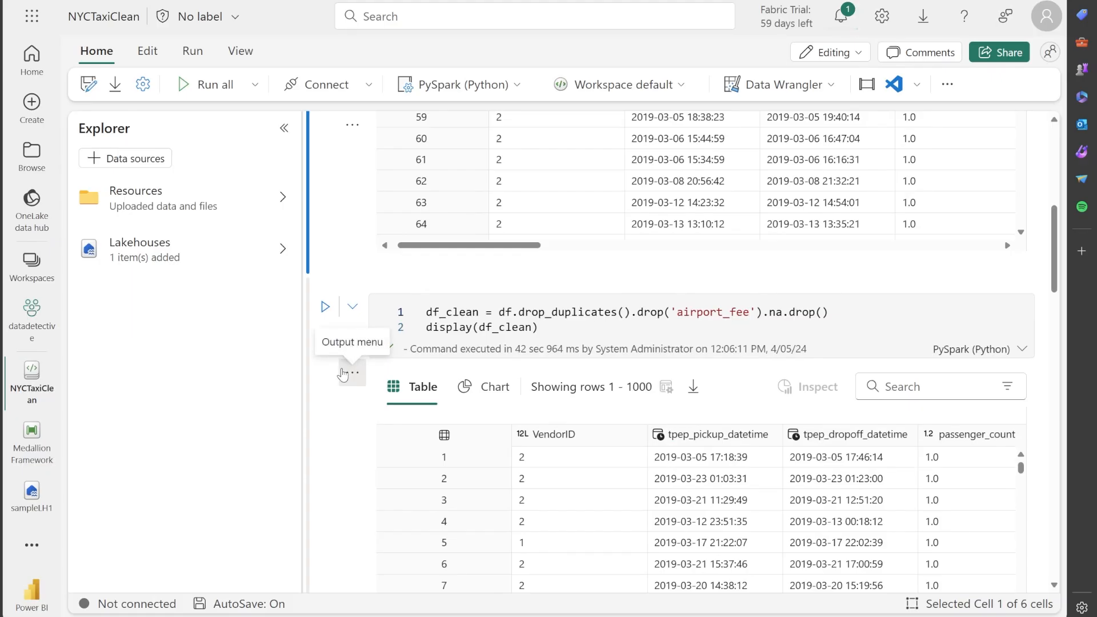
scroll(345, 369, "down", 1)
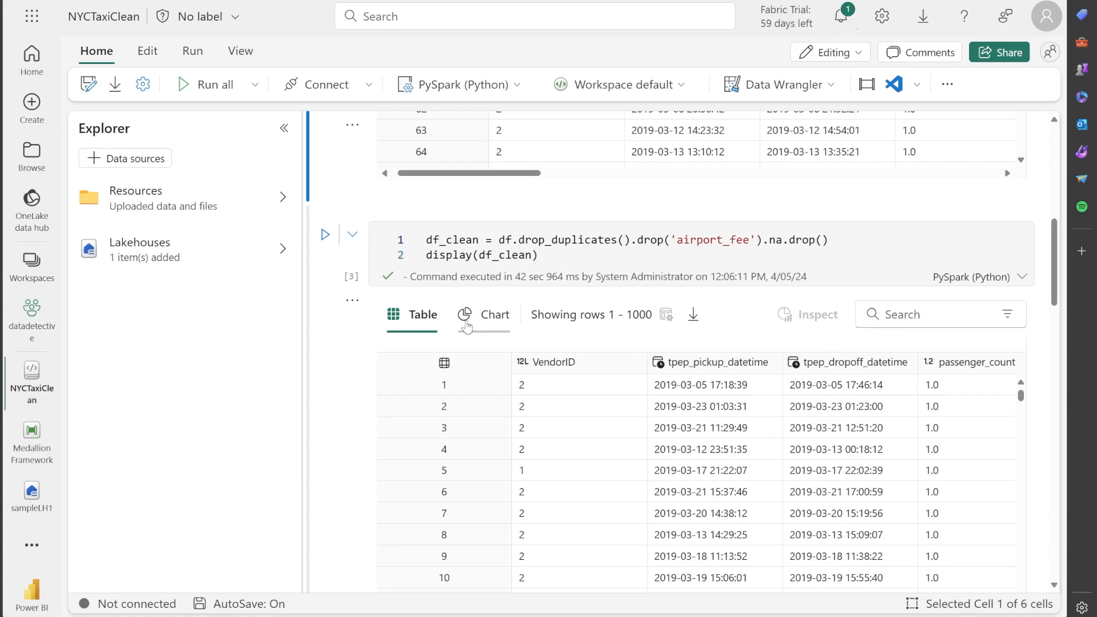
mouse_move(830, 240)
left_mouse_down()
mouse_move(499, 235)
mouse_move(842, 250)
left_mouse_up()
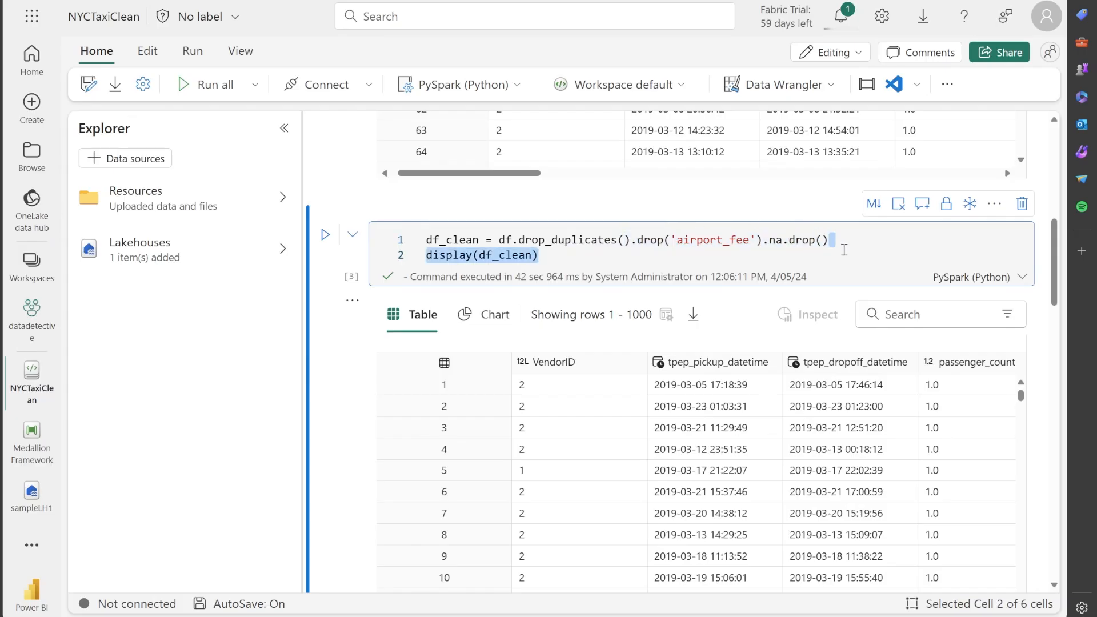
left_click(845, 244)
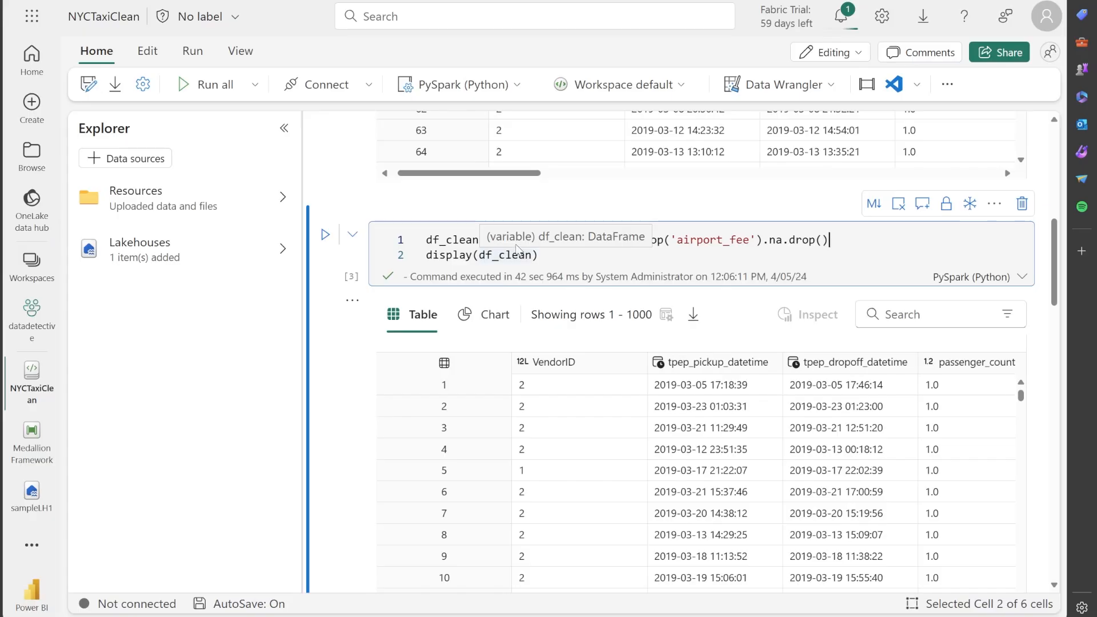
left_click_drag(520, 239, 616, 237)
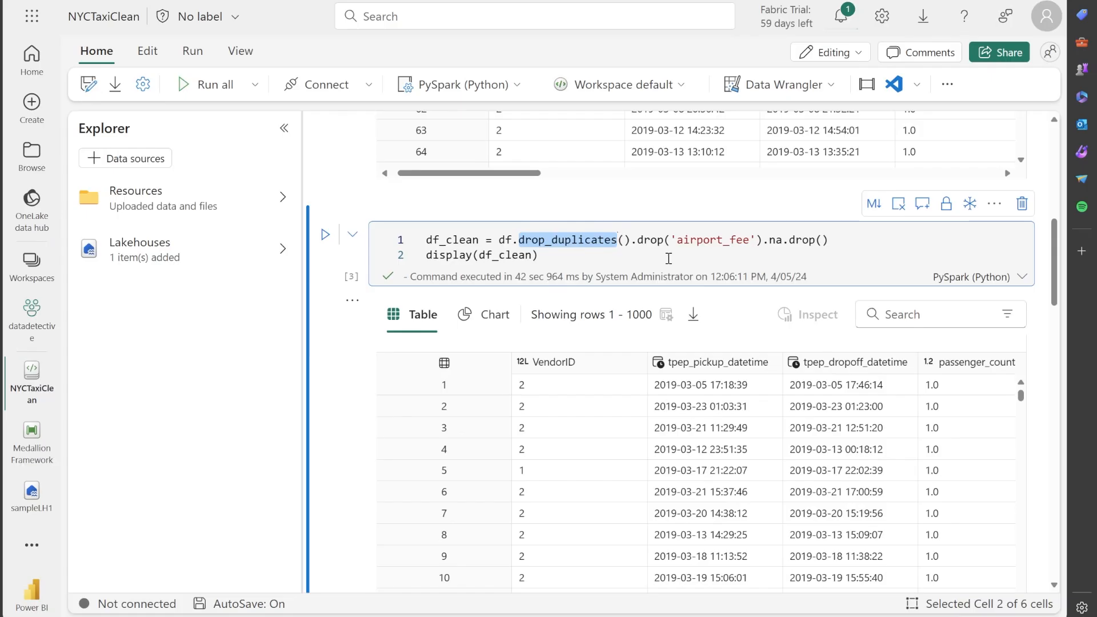
left_click_drag(637, 239, 762, 239)
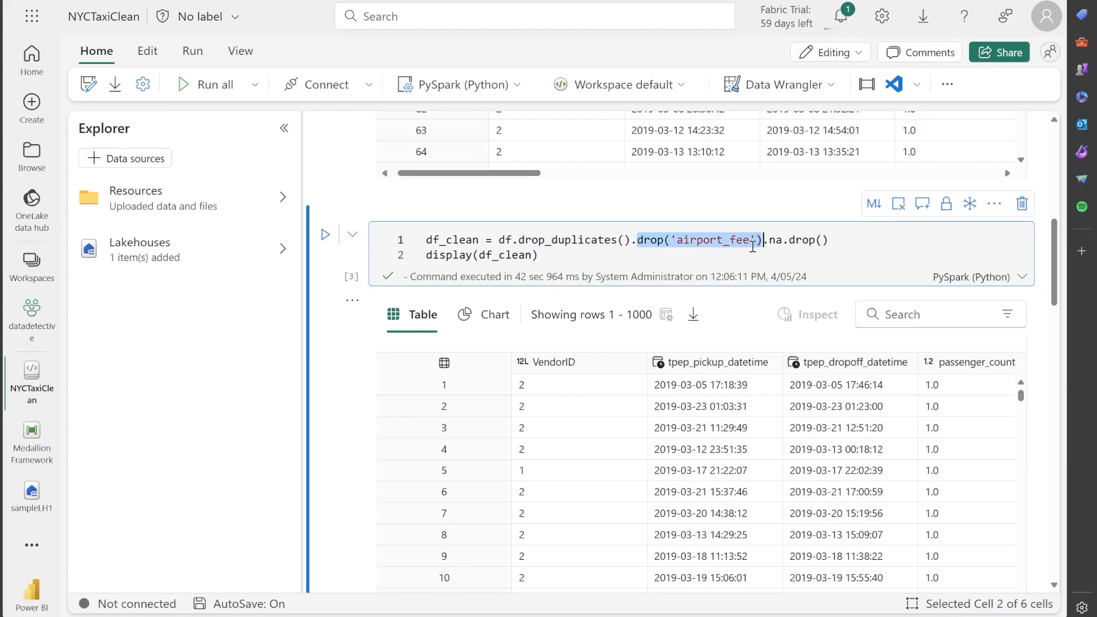
left_click(836, 247)
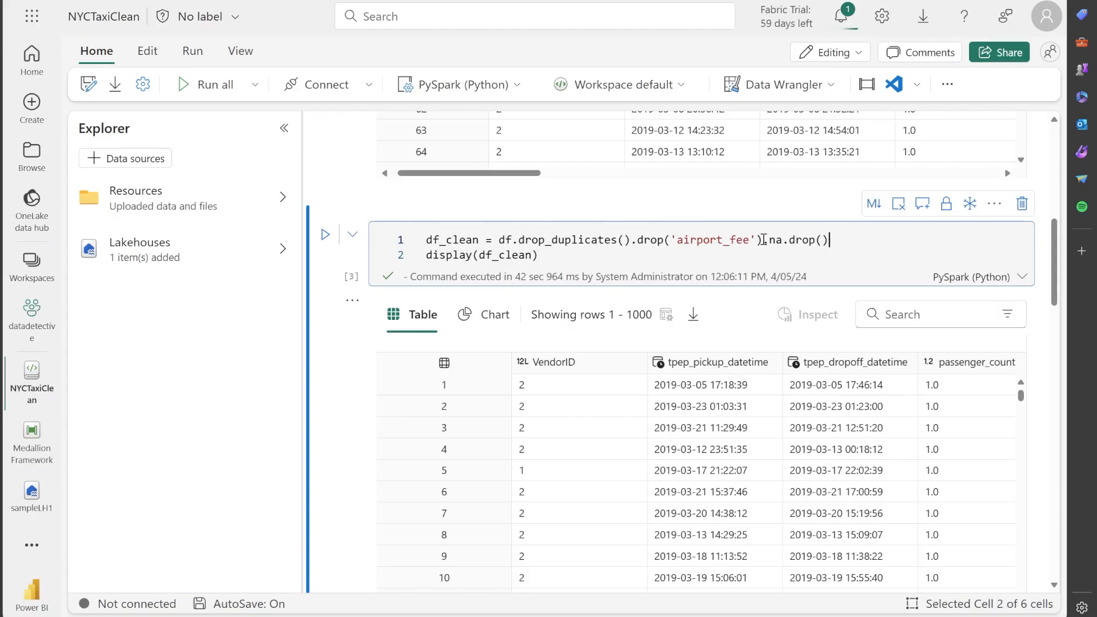
left_click_drag(763, 241, 838, 235)
left_click(808, 242)
double_click(776, 243)
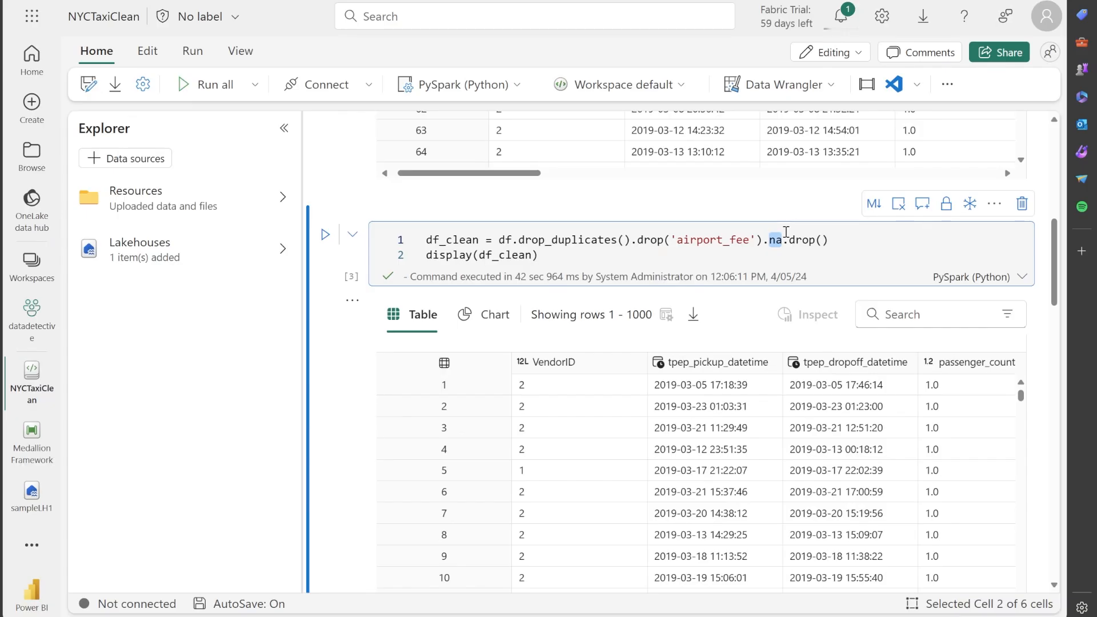
Examine the df_clean output table across its columns through congestion_surcharge, returning to its first rows and the VendorID column
scroll(869, 441, "down", 1)
scroll(870, 440, "up", 1)
scroll(571, 417, "down", 3)
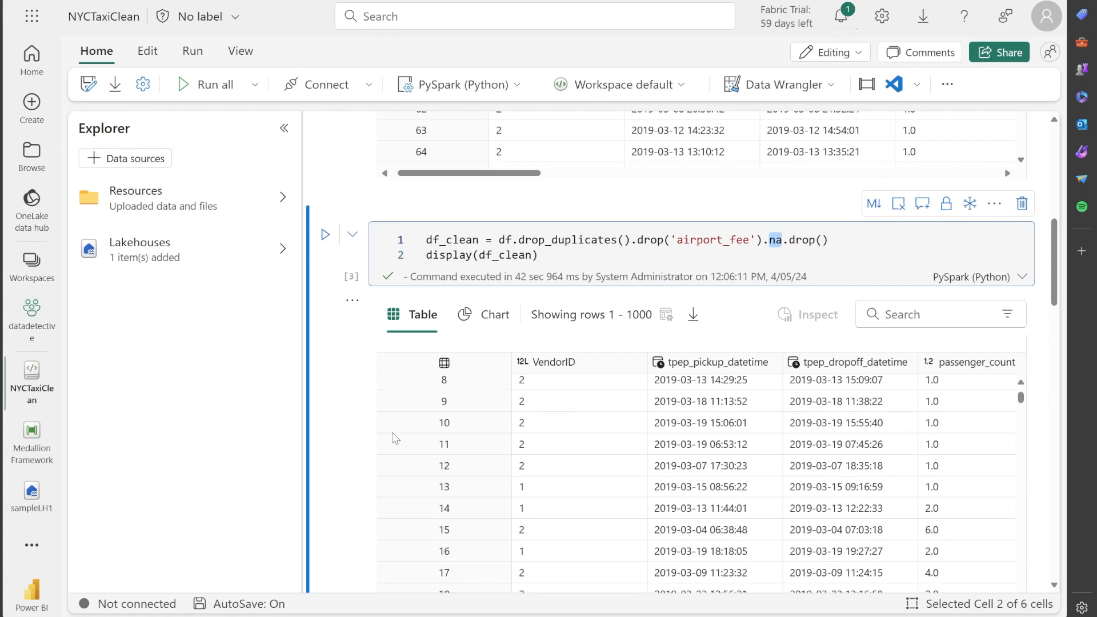
scroll(368, 409, "down", 3)
left_click_drag(479, 581, 1010, 547)
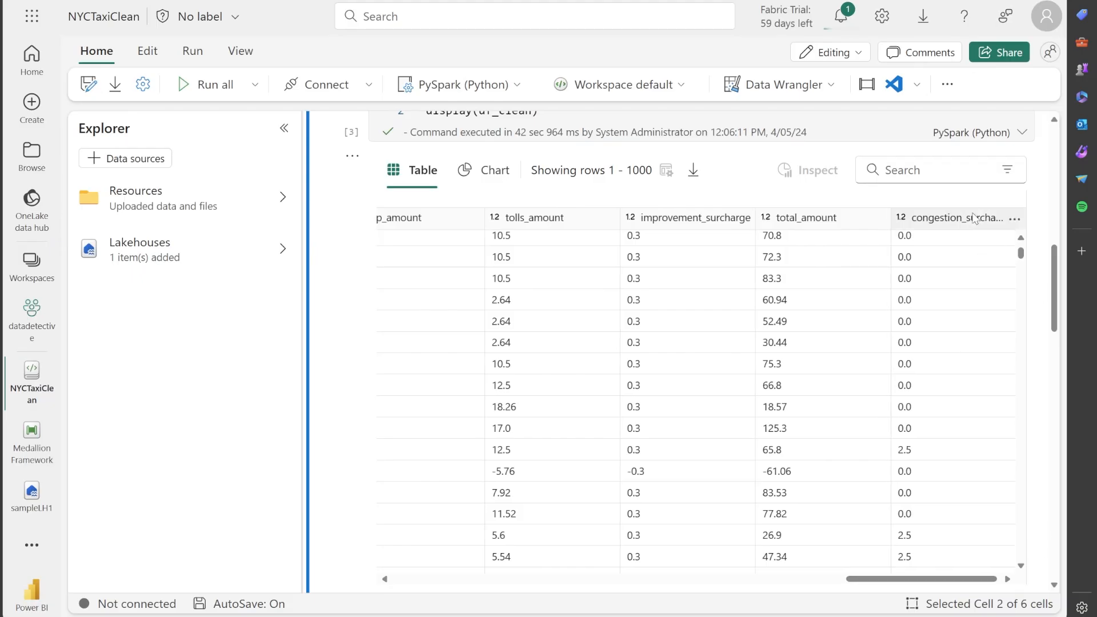
left_click_drag(919, 580, 764, 580)
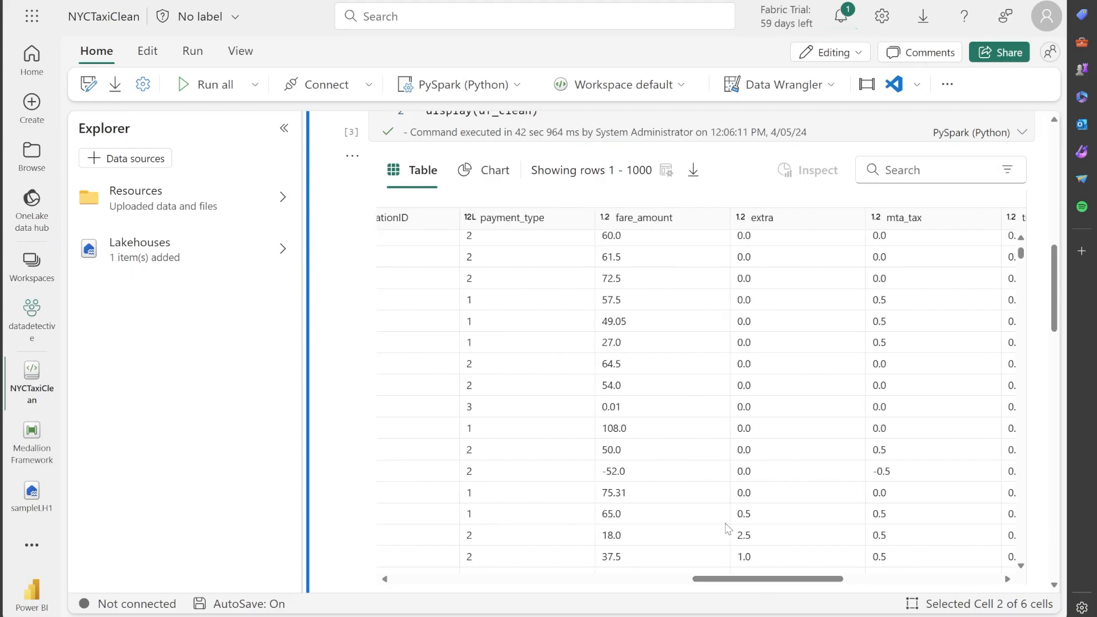
scroll(441, 355, "up", 1)
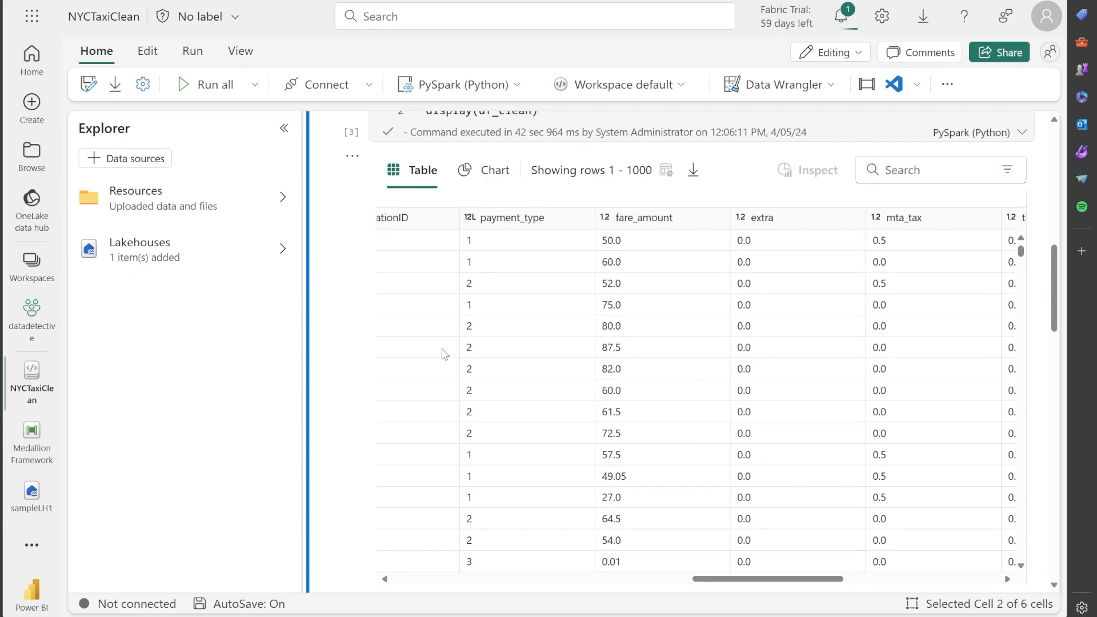
left_click_drag(779, 580, 483, 580)
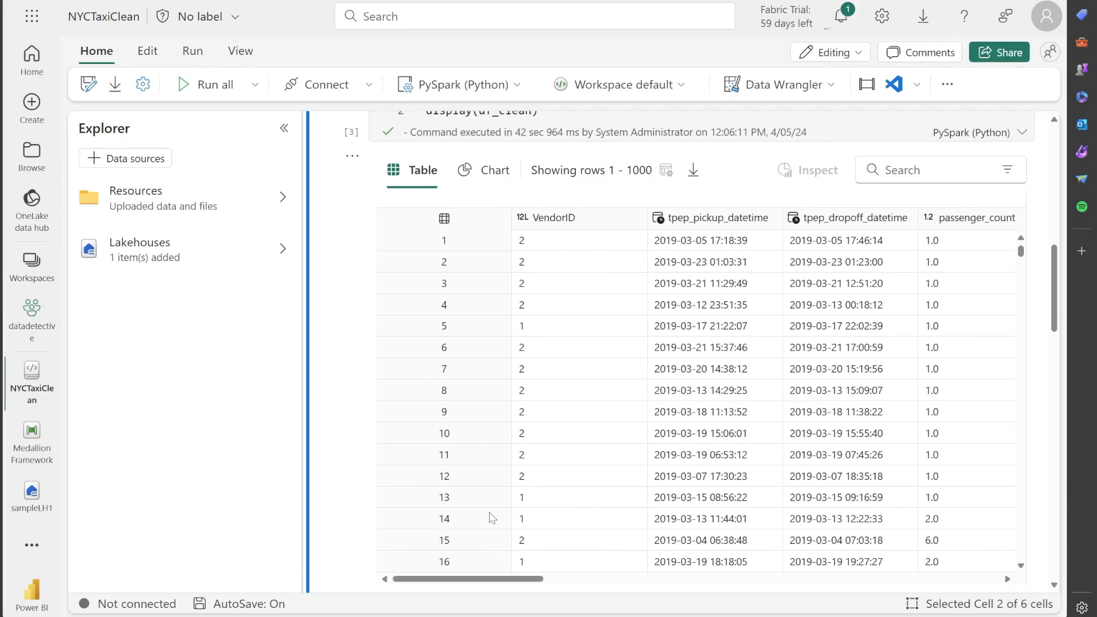
Look ahead to the filter cell, then review the df_clean cell and its output table again
scroll(366, 374, "down", 4)
scroll(323, 314, "down", 3)
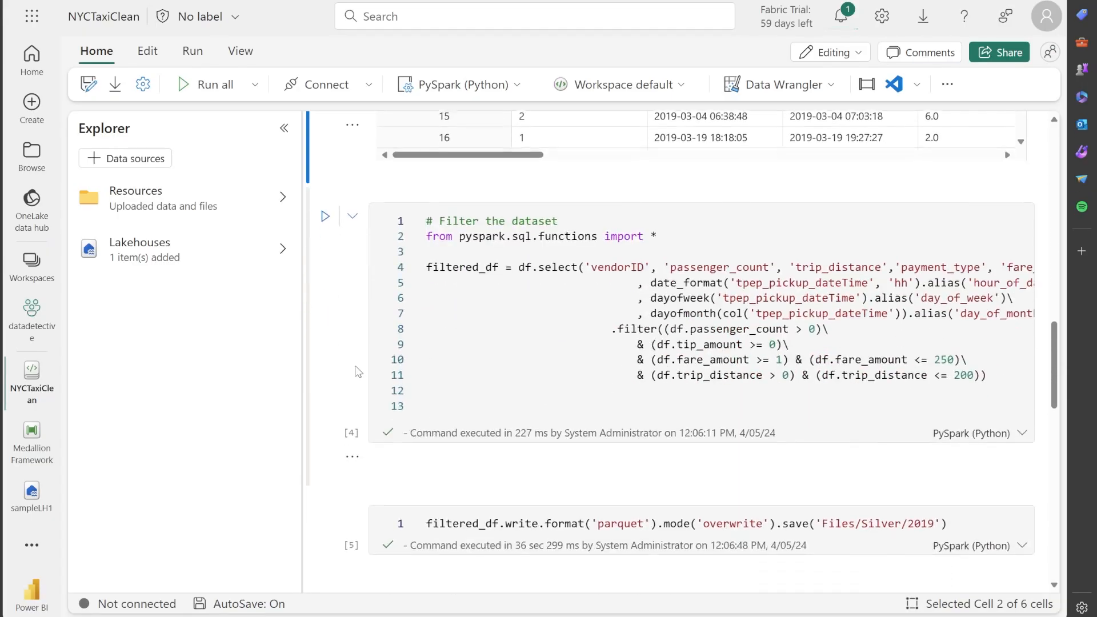
scroll(325, 342, "up", 4)
scroll(325, 341, "up", 6)
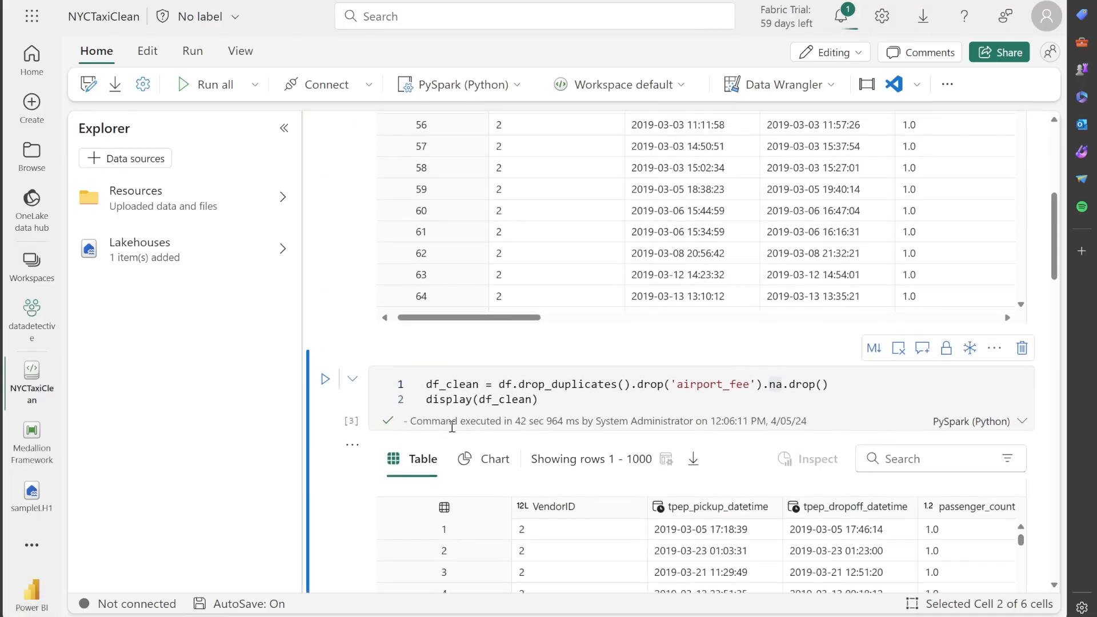
scroll(337, 412, "down", 2)
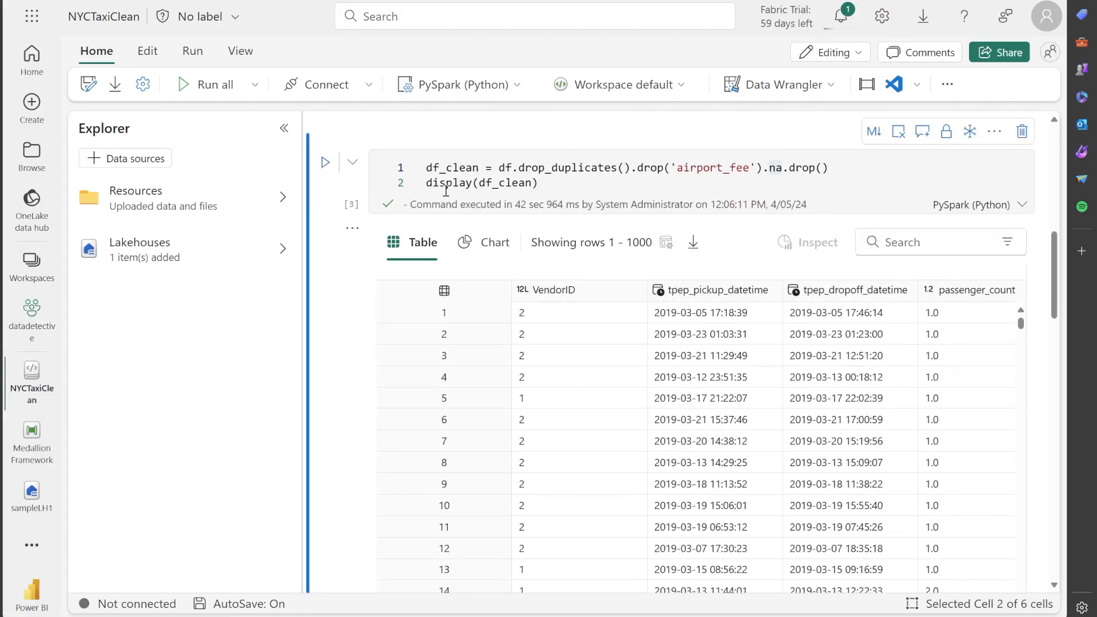
scroll(333, 337, "down", 2)
scroll(334, 328, "down", 1)
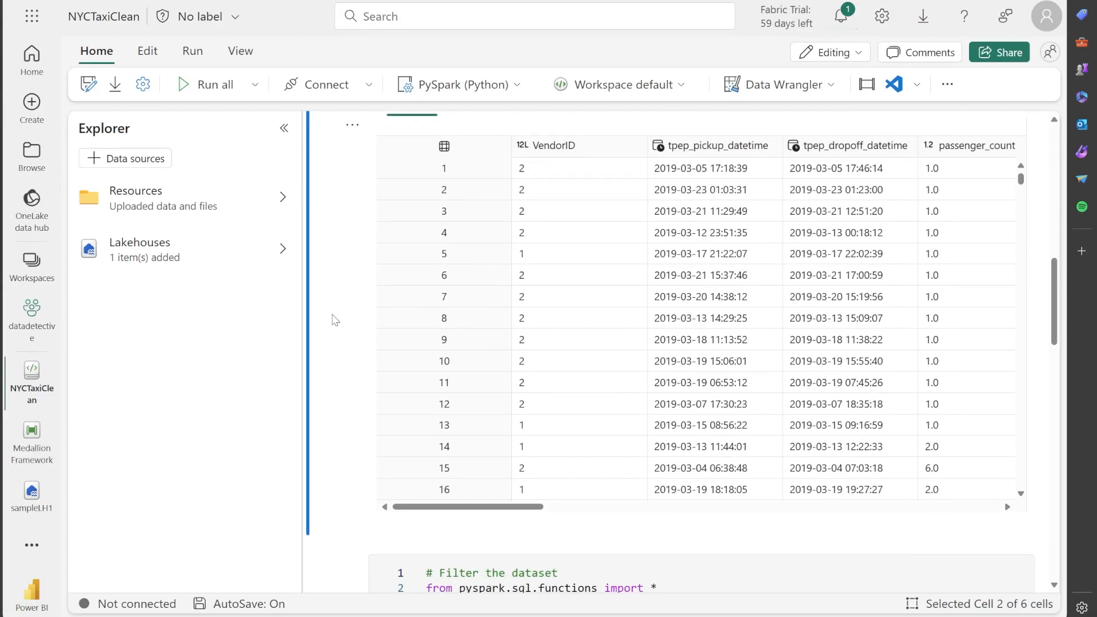
Examine the filter cell's select statement, from vendorID through tip_amount plus the hour_of_day, day_of_week and day_of_month aliases
scroll(359, 349, "down", 5)
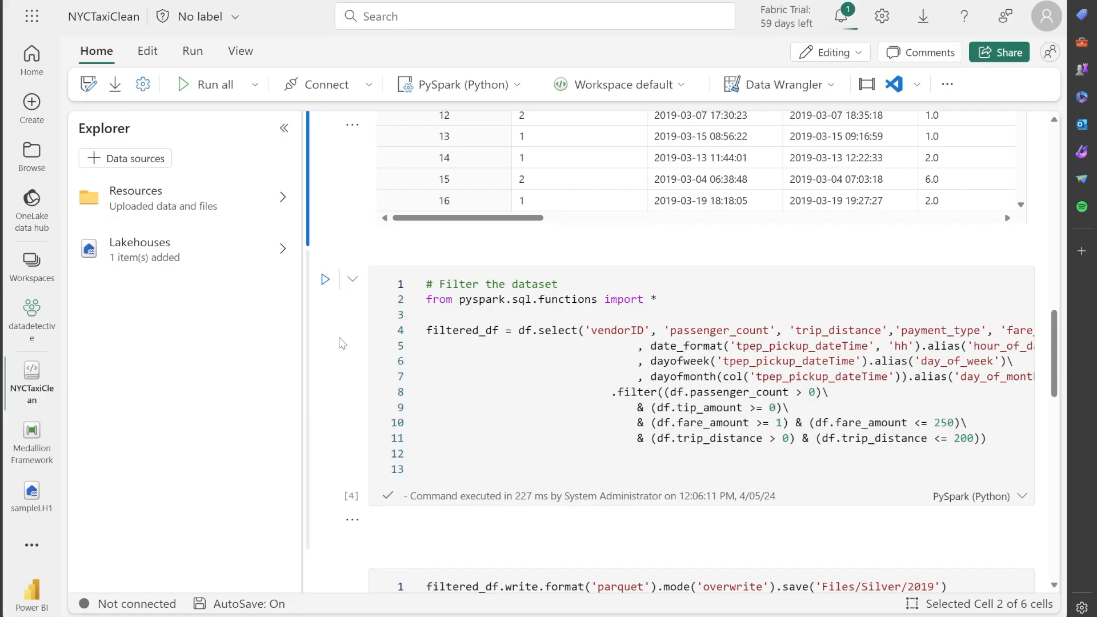
scroll(341, 345, "down", 1)
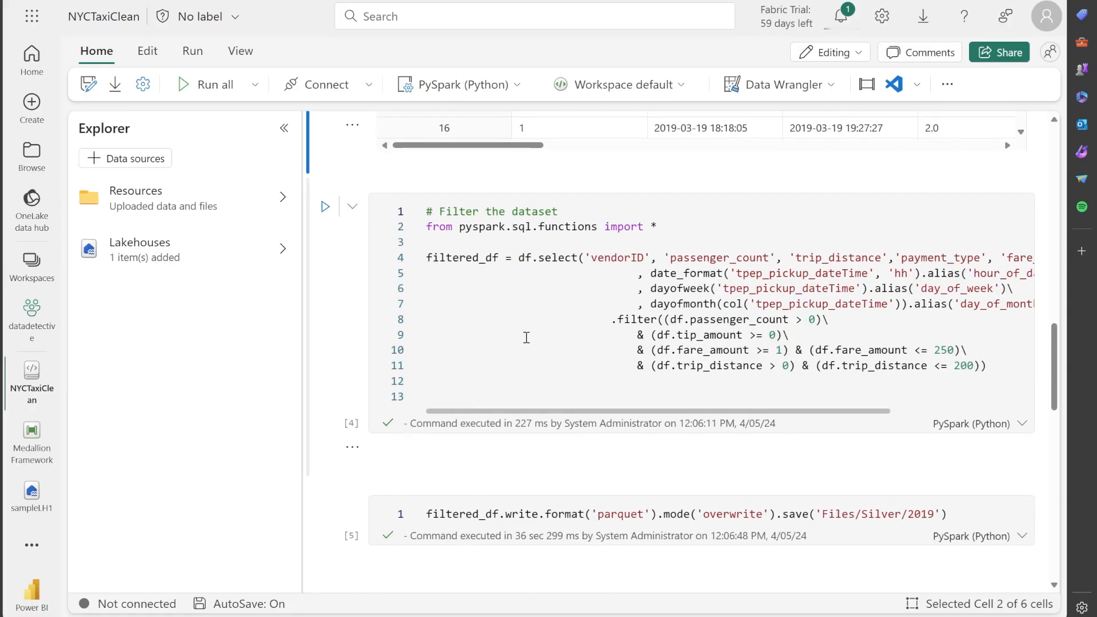
left_click_drag(512, 412, 475, 413)
left_click_drag(491, 419, 499, 324)
left_click_drag(517, 409, 632, 410)
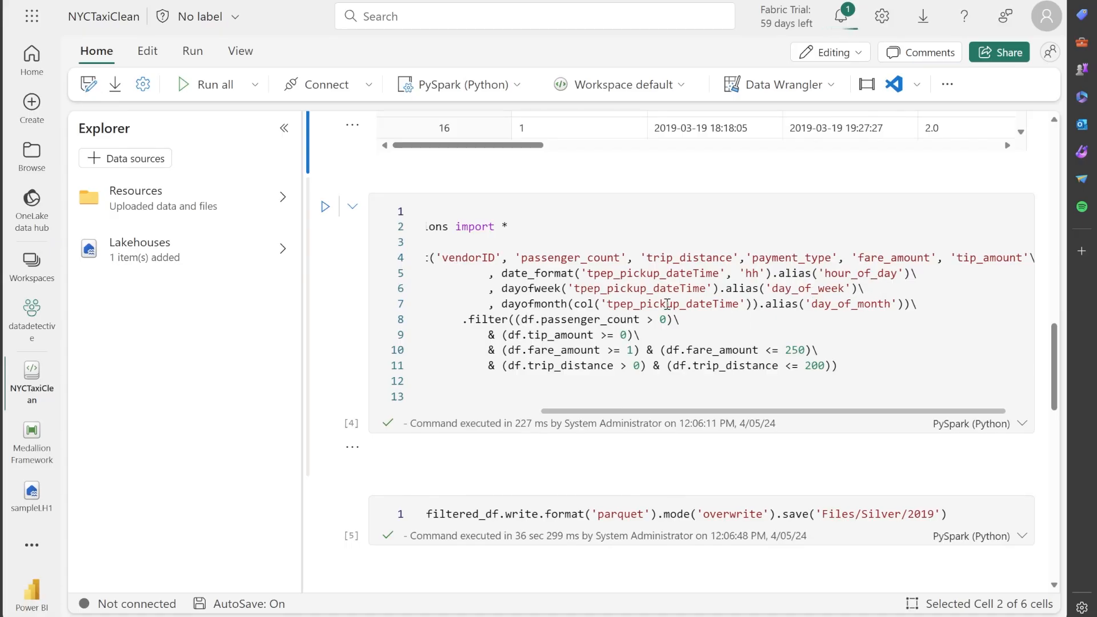
Examine the filter cell's conditions on passenger_count, tip_amount, fare_amount and trip_distance
scroll(667, 304, "down", 1)
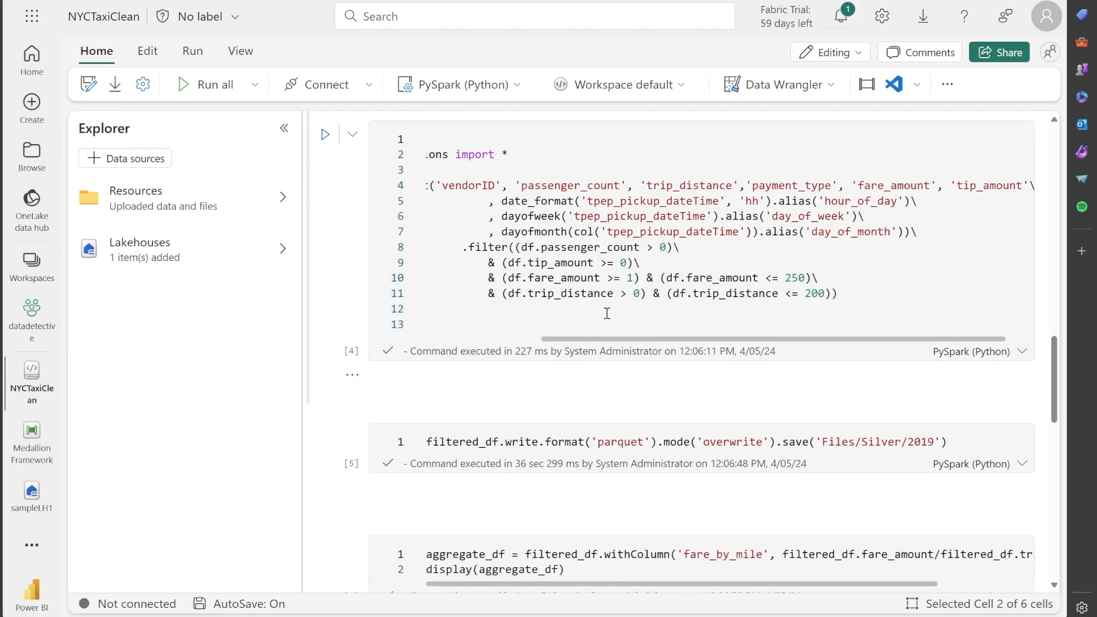
left_click_drag(776, 306, 584, 264)
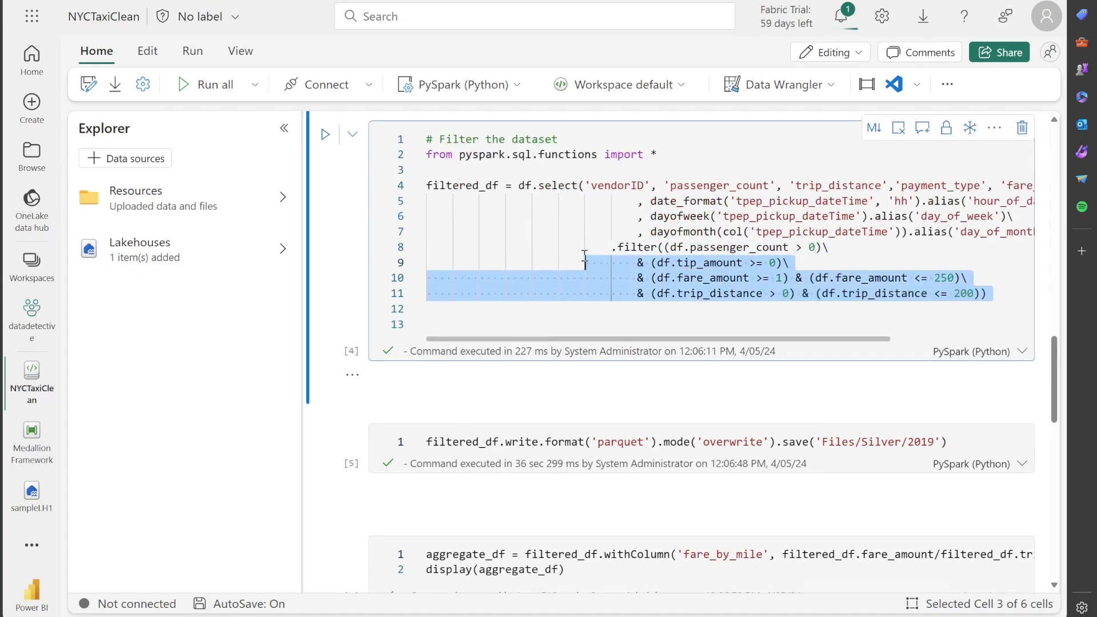
left_click(1002, 294)
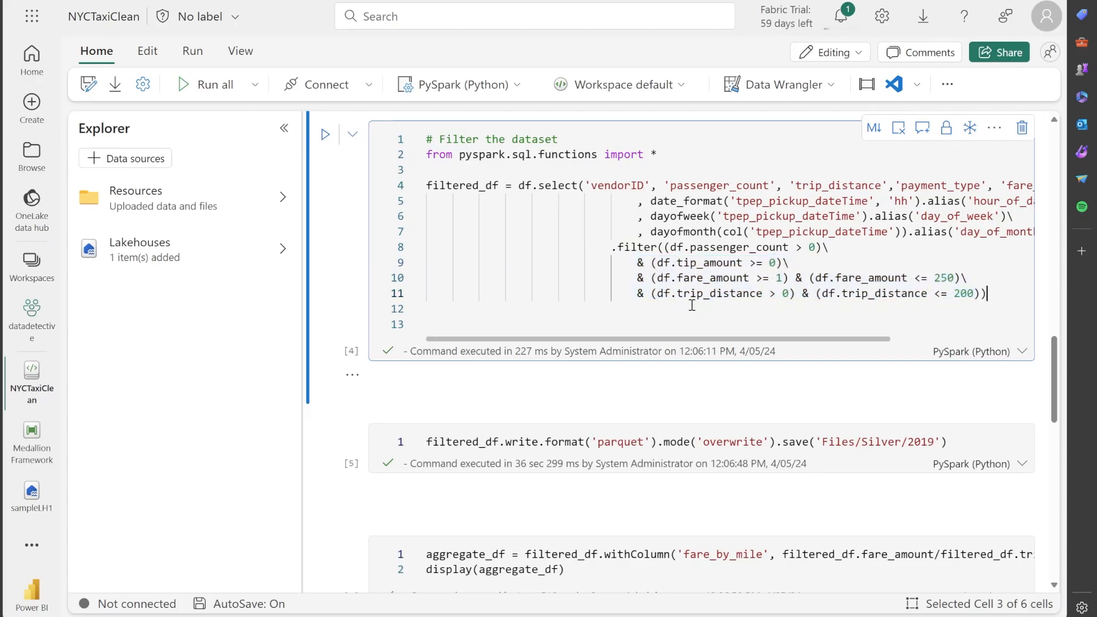
left_click(641, 293)
left_click(995, 291)
Examine the cell that writes filtered_df as parquet in overwrite mode to Files/Silver/2019, referring back to the filter cell
scroll(716, 357, "down", 3)
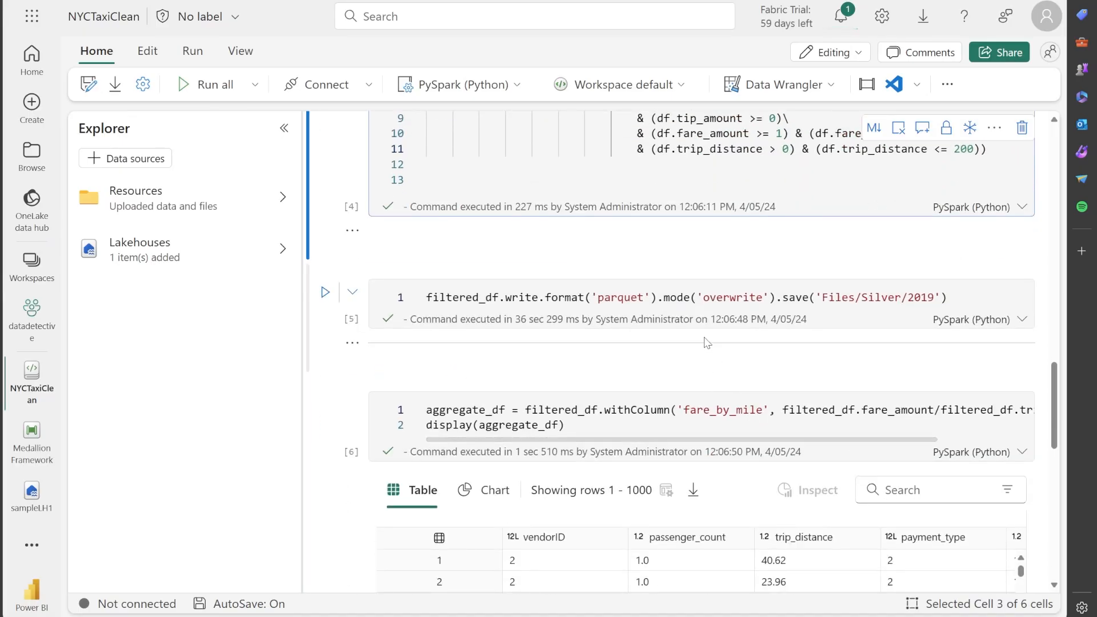
left_click(992, 298)
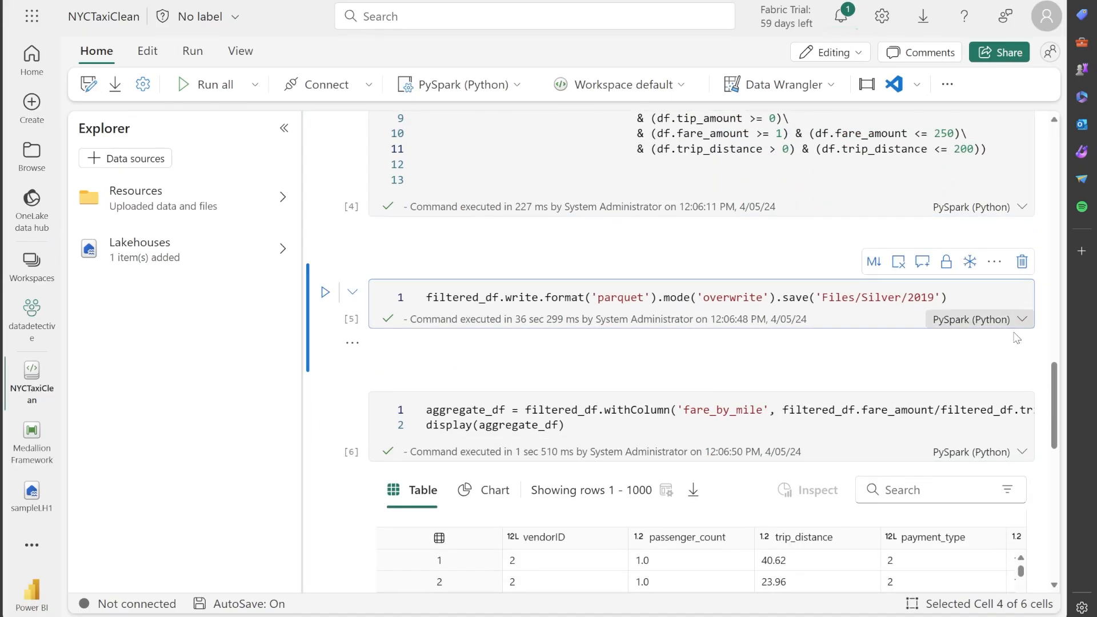
scroll(994, 309, "up", 3)
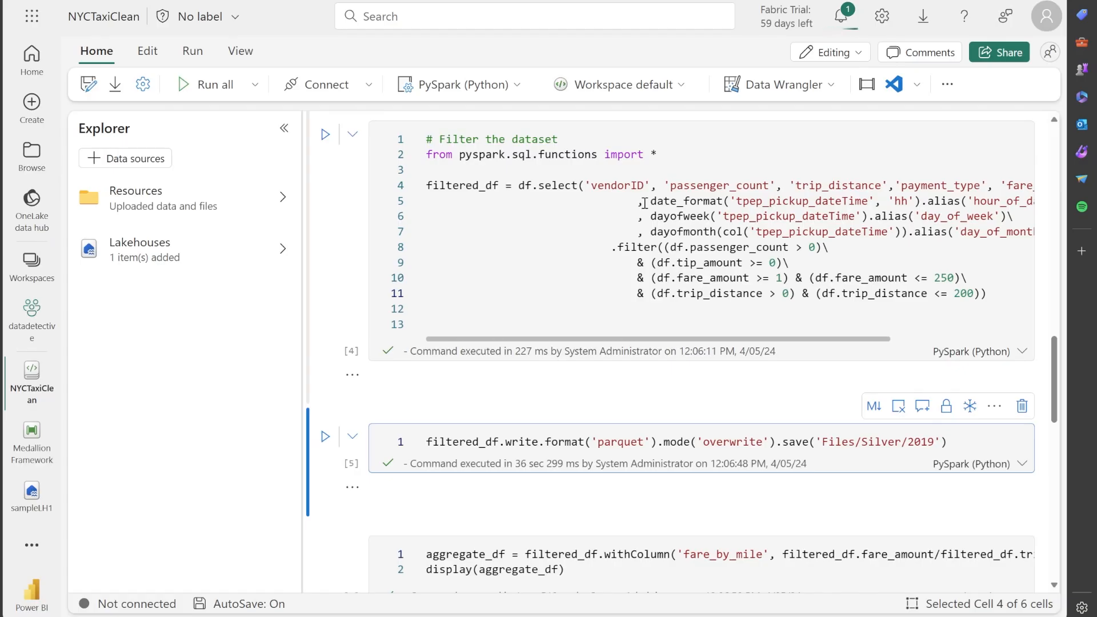
Examine the aggregate_df cell's code that adds a fare_by_mile column by dividing fare_amount by trip_distance
scroll(852, 428, "down", 2)
scroll(852, 428, "down", 3)
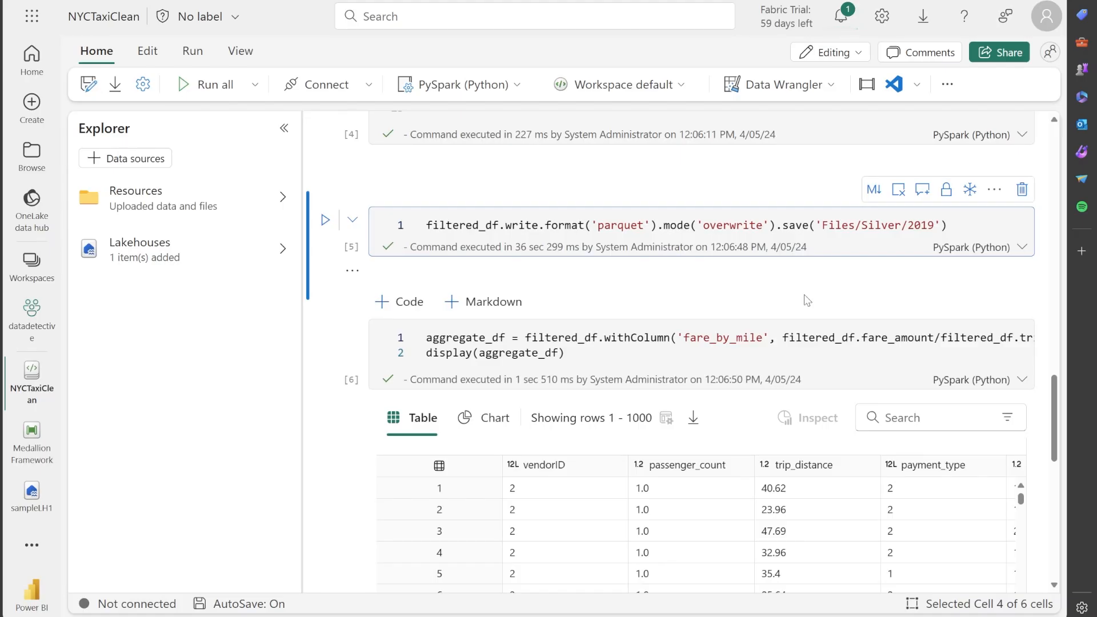
scroll(804, 294, "down", 1)
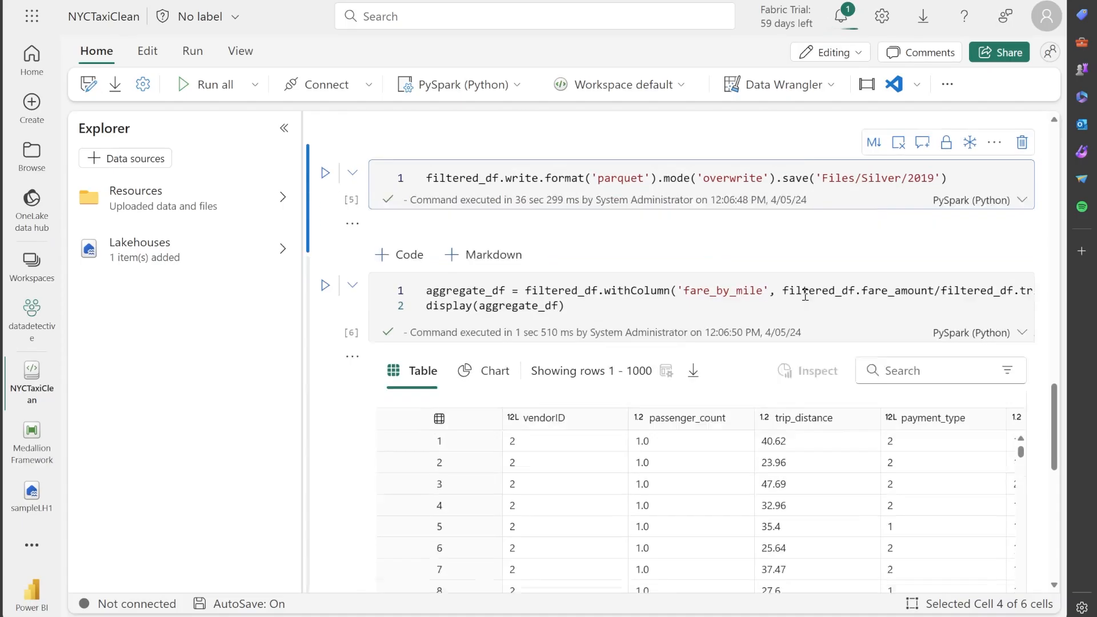
scroll(805, 295, "down", 1)
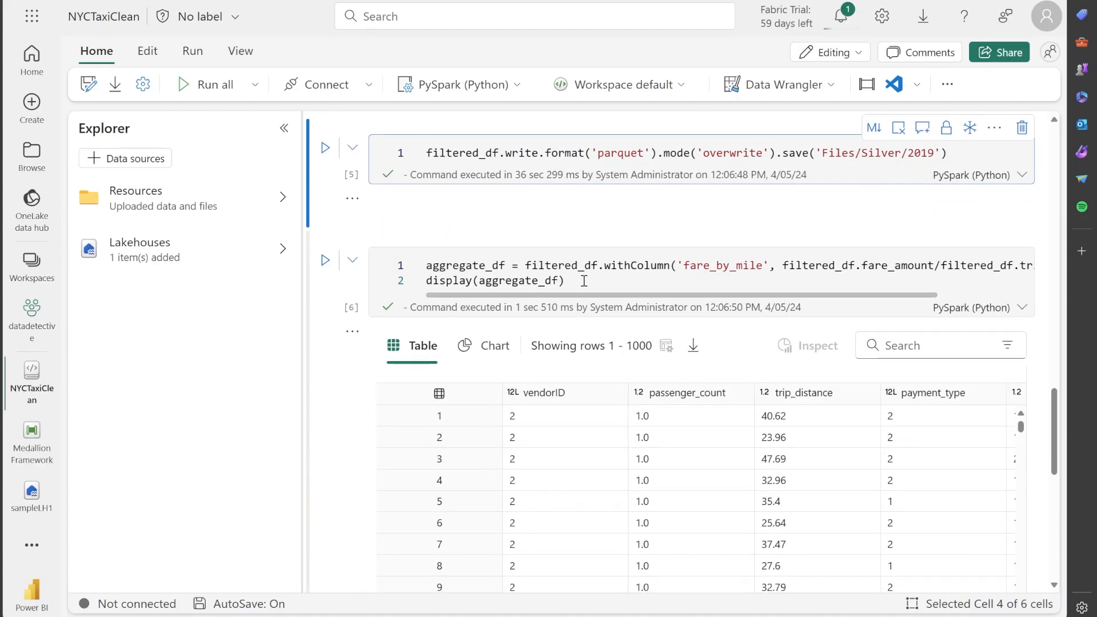
scroll(578, 286, "right", 1)
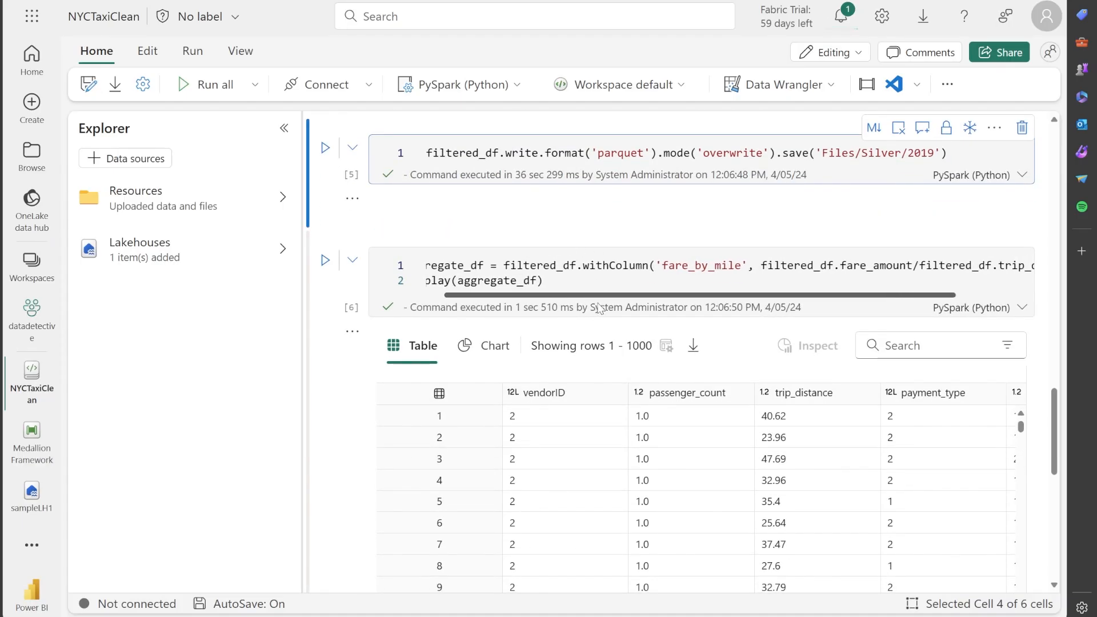
scroll(577, 289, "right", 3)
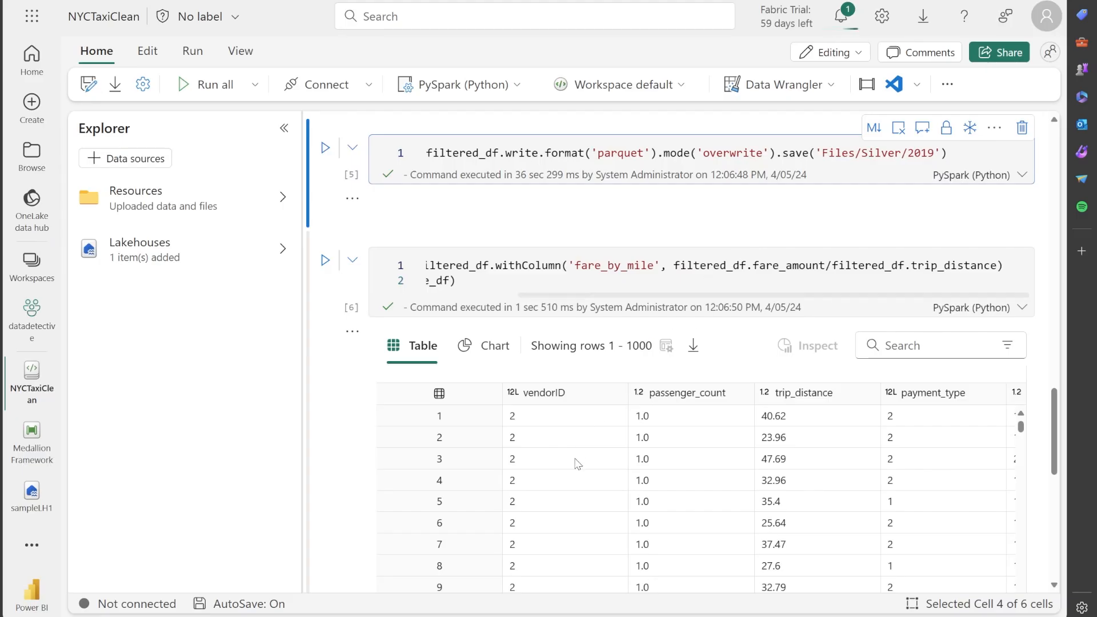
Examine the aggregate_df output table across to its hour_of_day, day_of_week, day_of_month and fare_by_mile columns
scroll(575, 498, "down", 2)
scroll(355, 426, "down", 5)
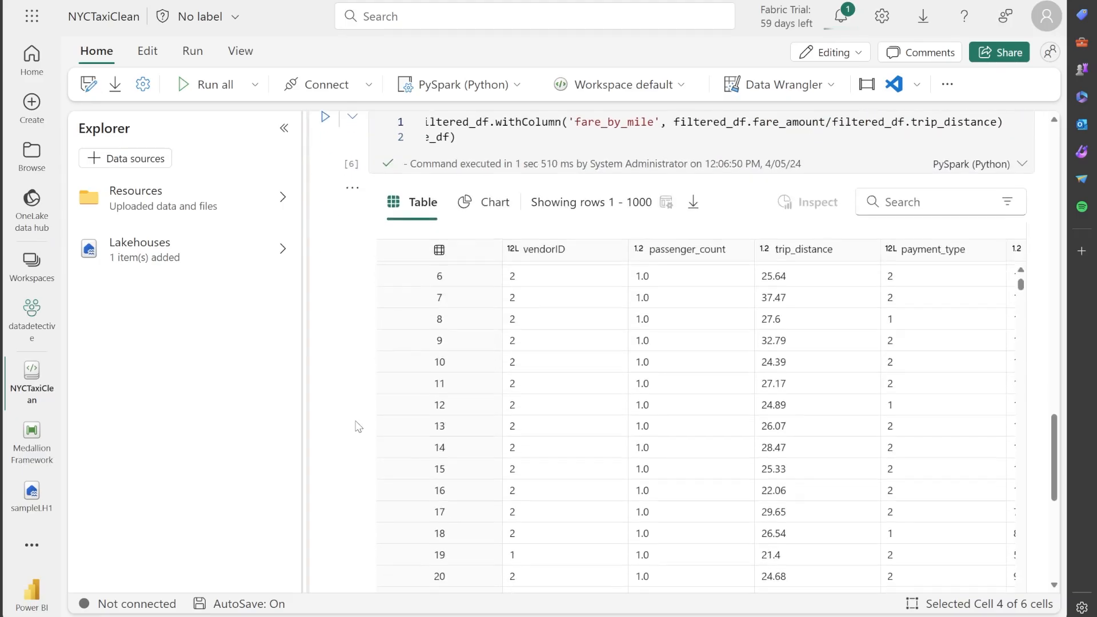
left_click_drag(466, 468, 812, 464)
scroll(886, 440, "up", 10)
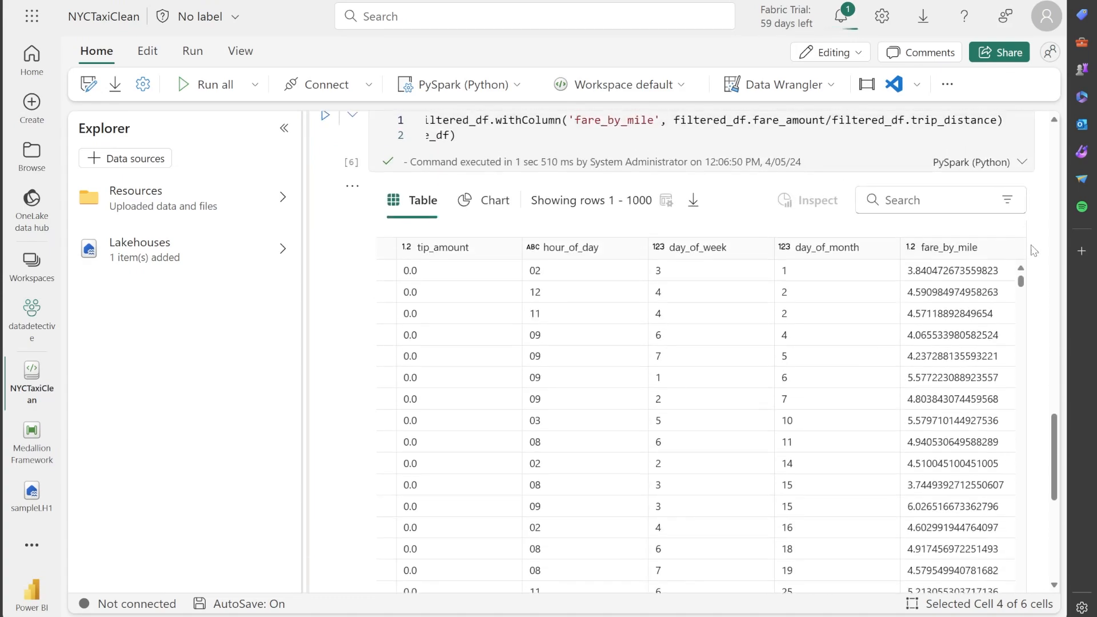
scroll(1005, 301, "down", 1)
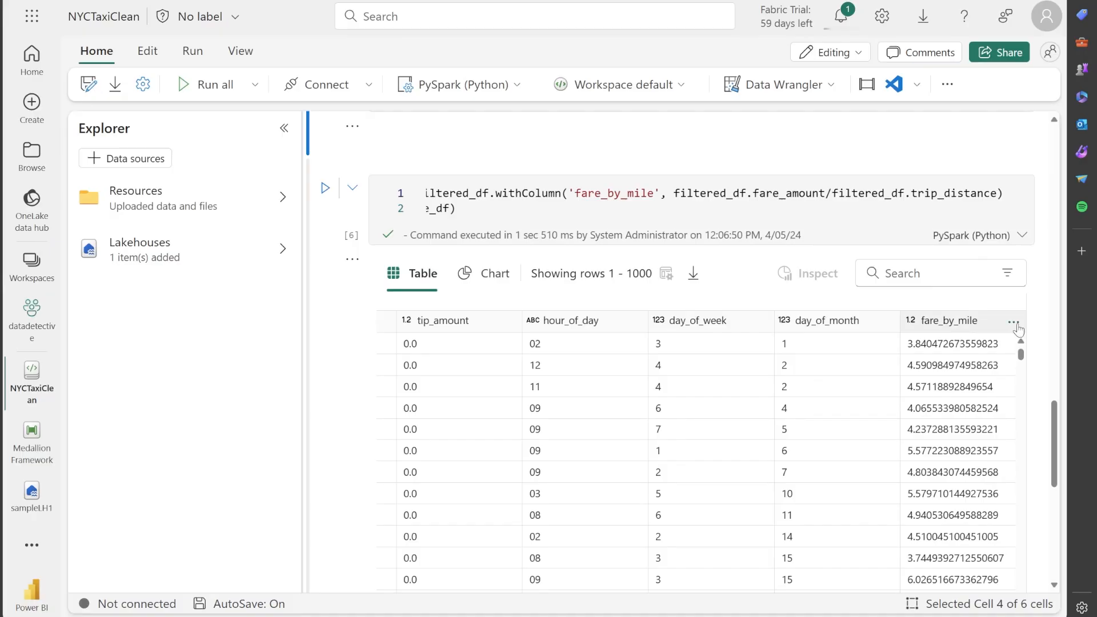
scroll(1028, 289, "down", 1)
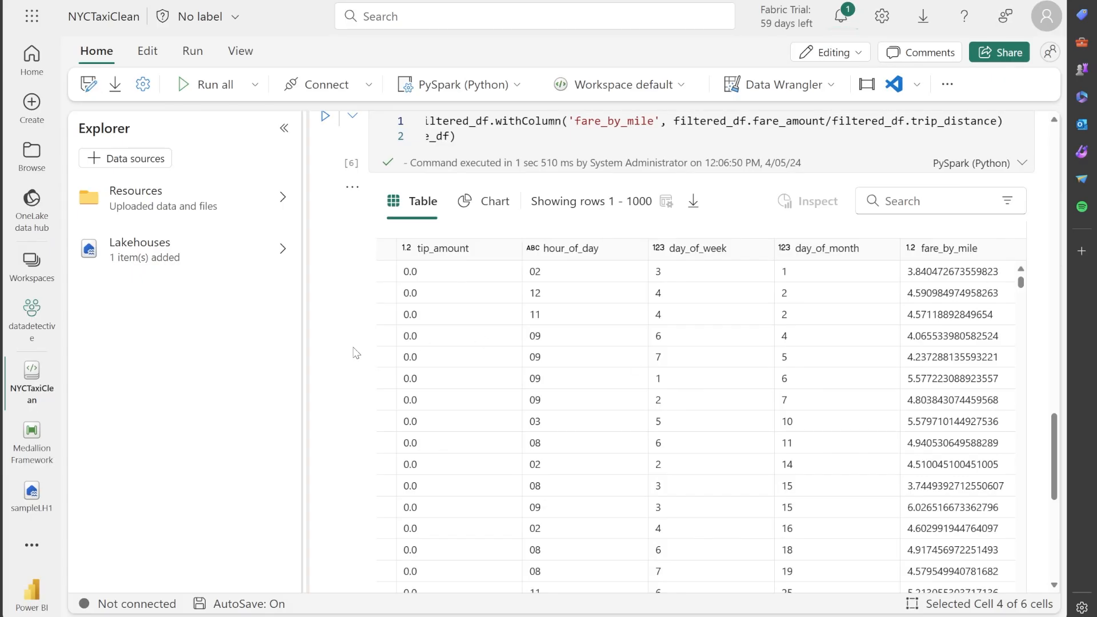
Examine the final cell that writes aggregate_df in overwrite mode as delta table fact_nyctaxi, partitioned by payment_type, under Tables
scroll(350, 343, "down", 4)
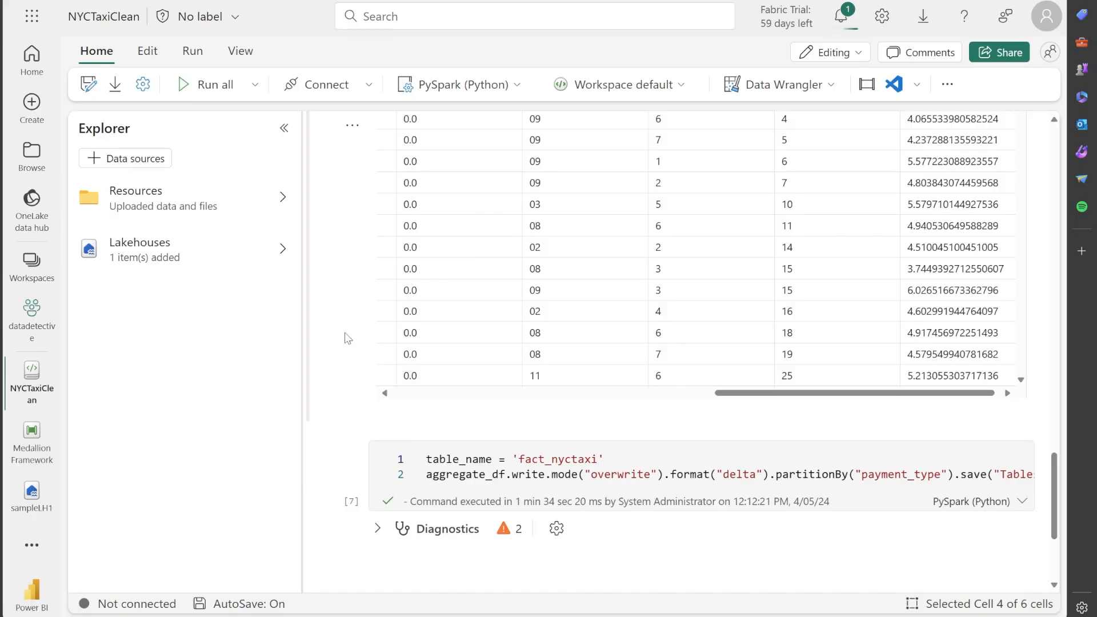
scroll(347, 337, "down", 3)
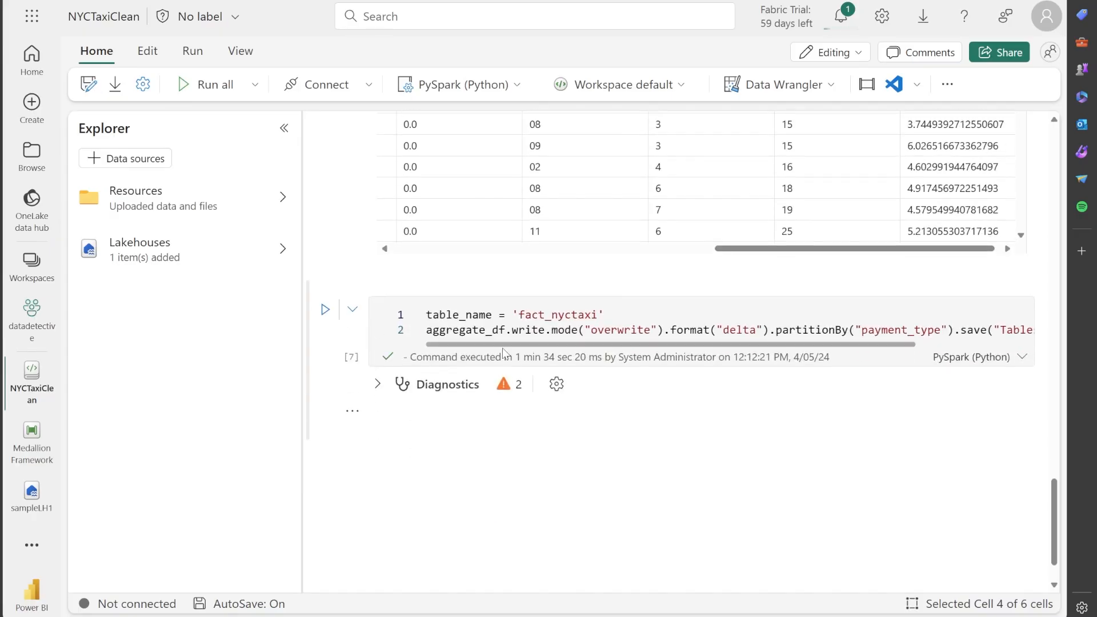
left_click(608, 314)
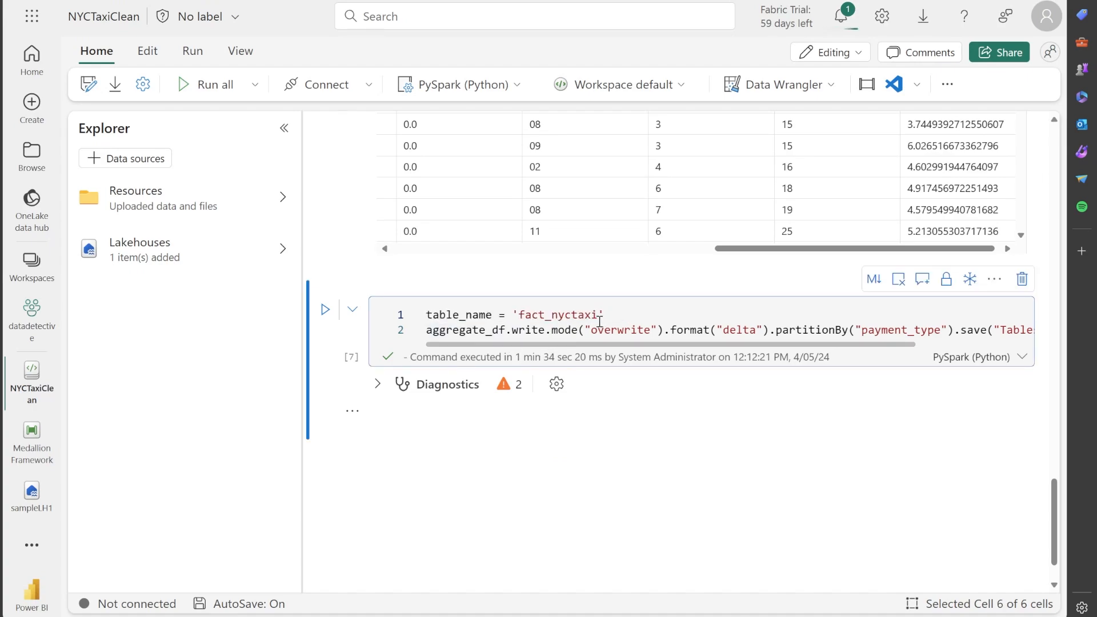
scroll(552, 329, "up", 4)
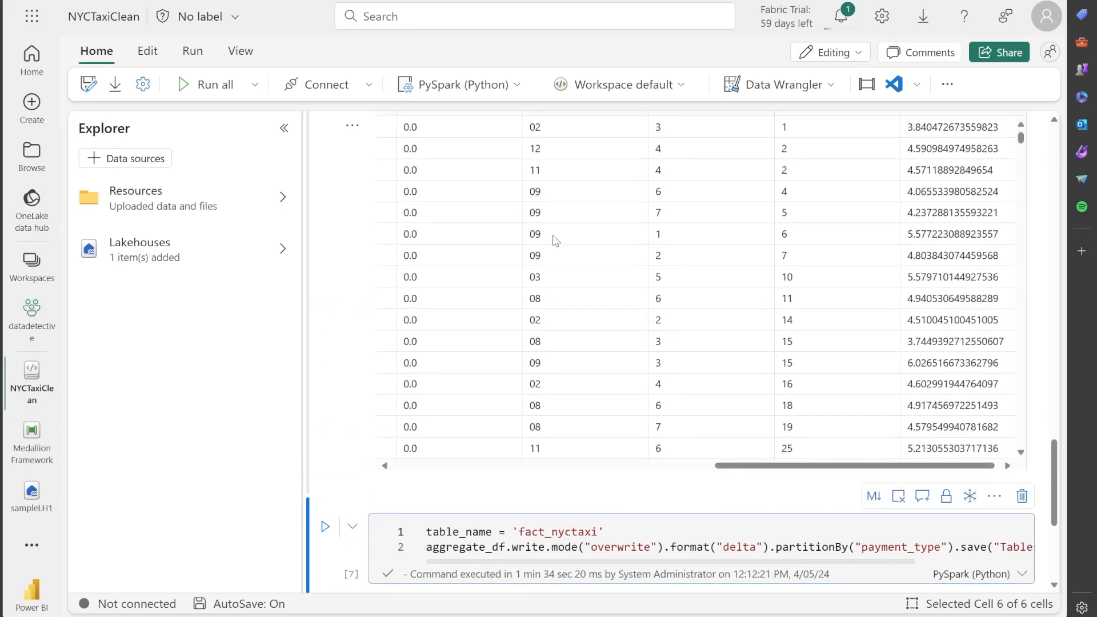
scroll(460, 424, "down", 1)
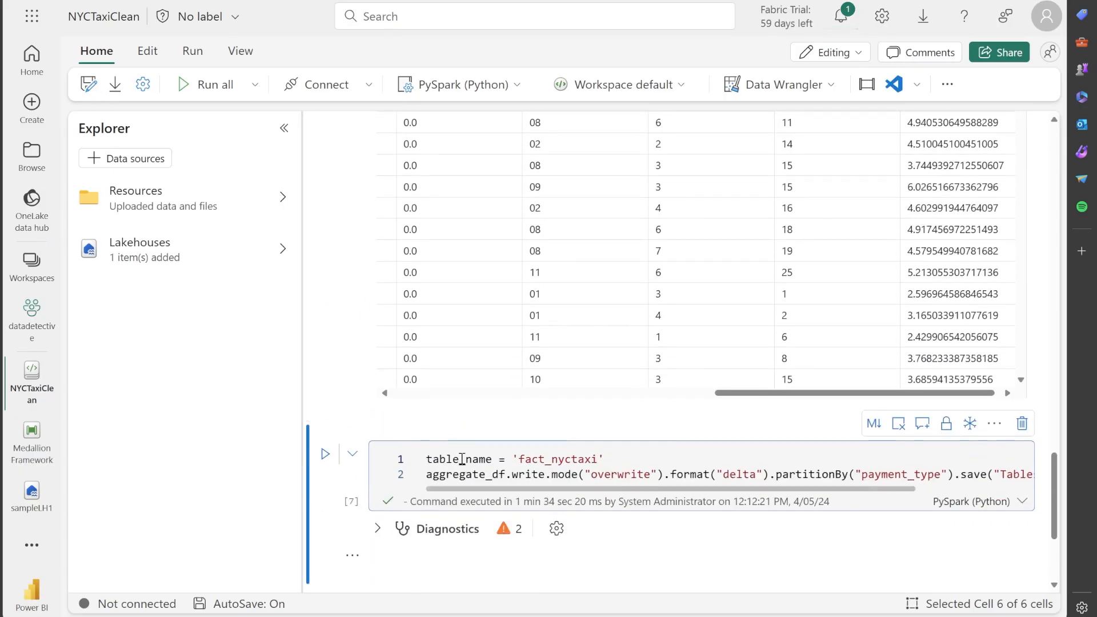
left_click_drag(467, 488, 604, 485)
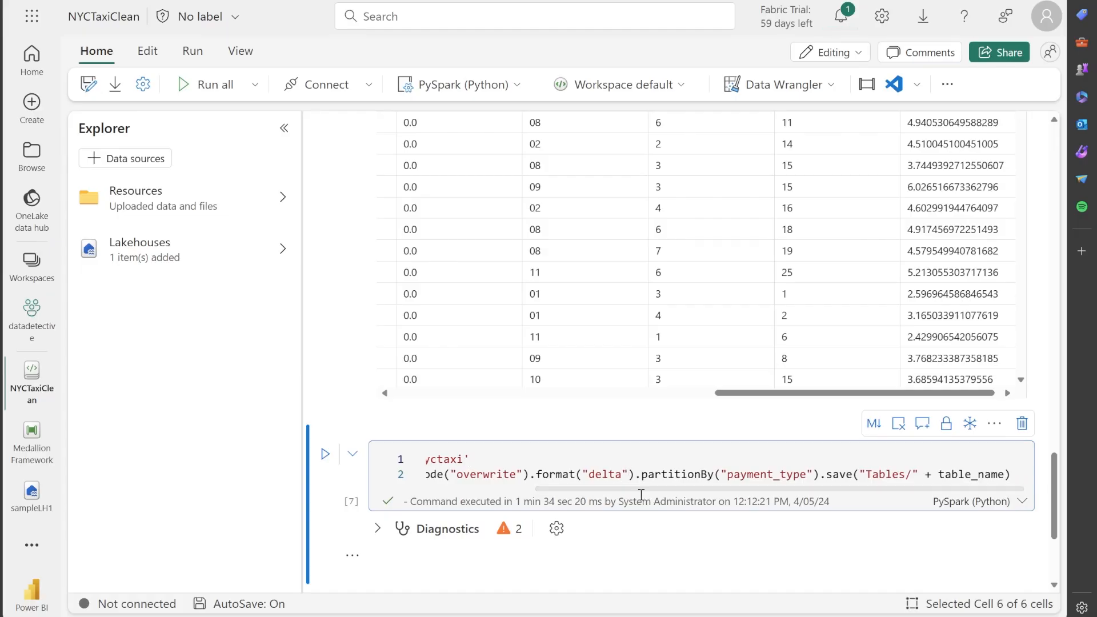
Review the aggregate_df output's columns from fare_by_mile back to vendorID, locating the payment_type column used for partitioning
scroll(663, 311, "up", 10)
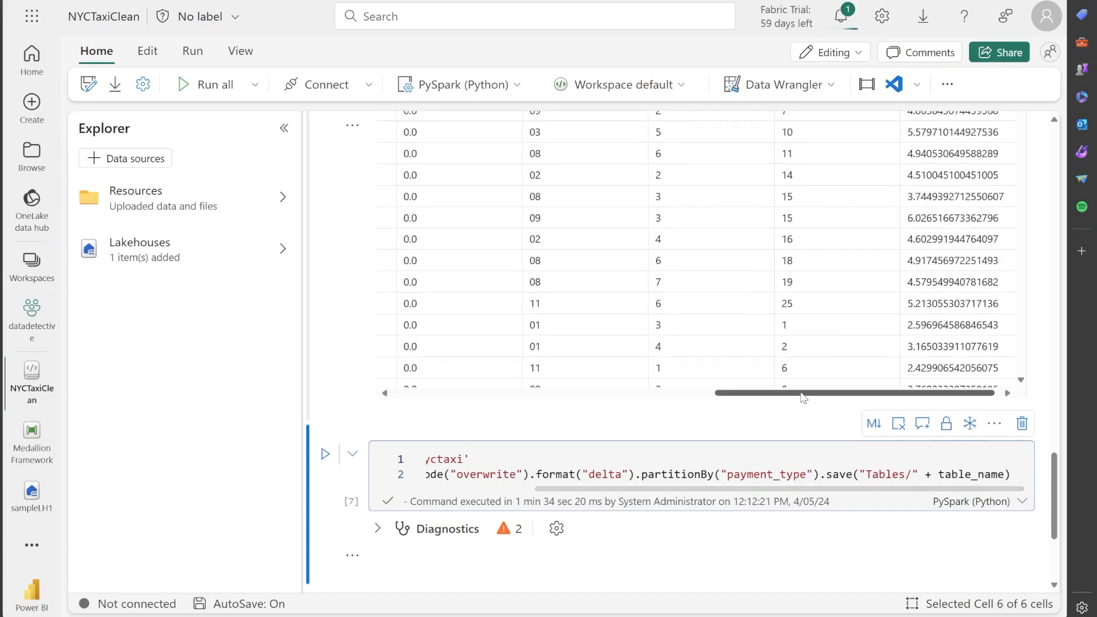
scroll(679, 317, "down", 5)
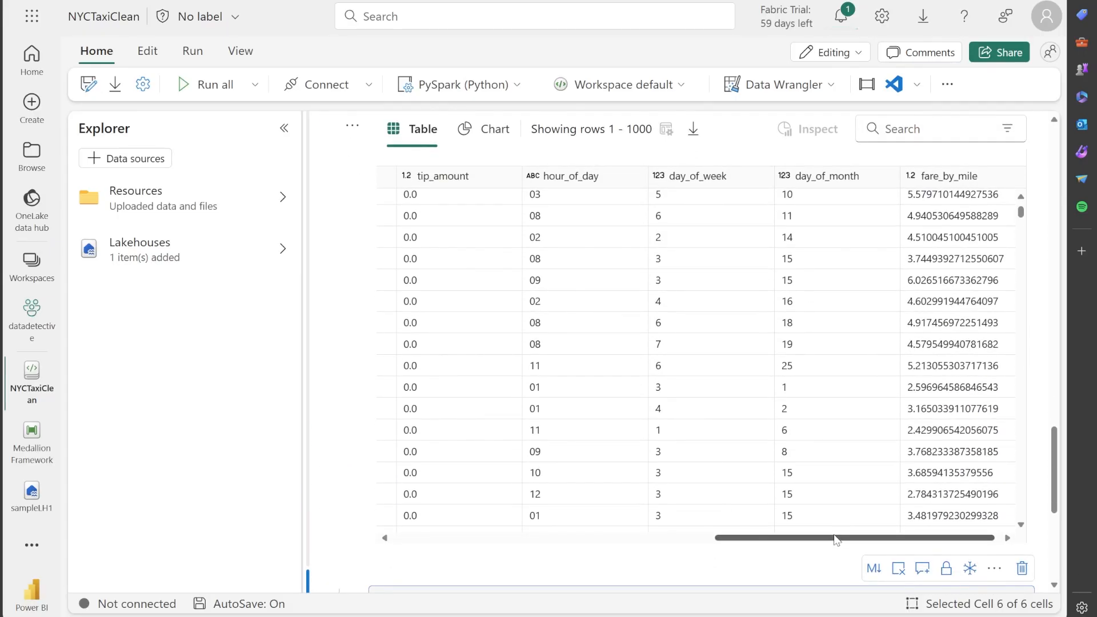
scroll(837, 537, "left", 2)
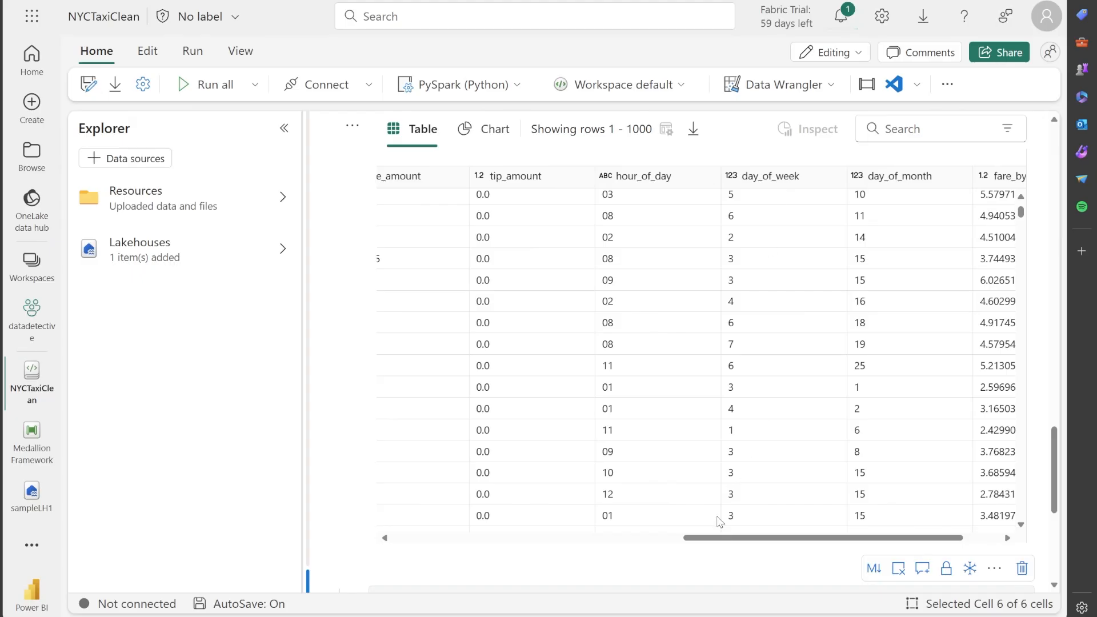
scroll(686, 541, "left", 2)
scroll(687, 541, "left", 1)
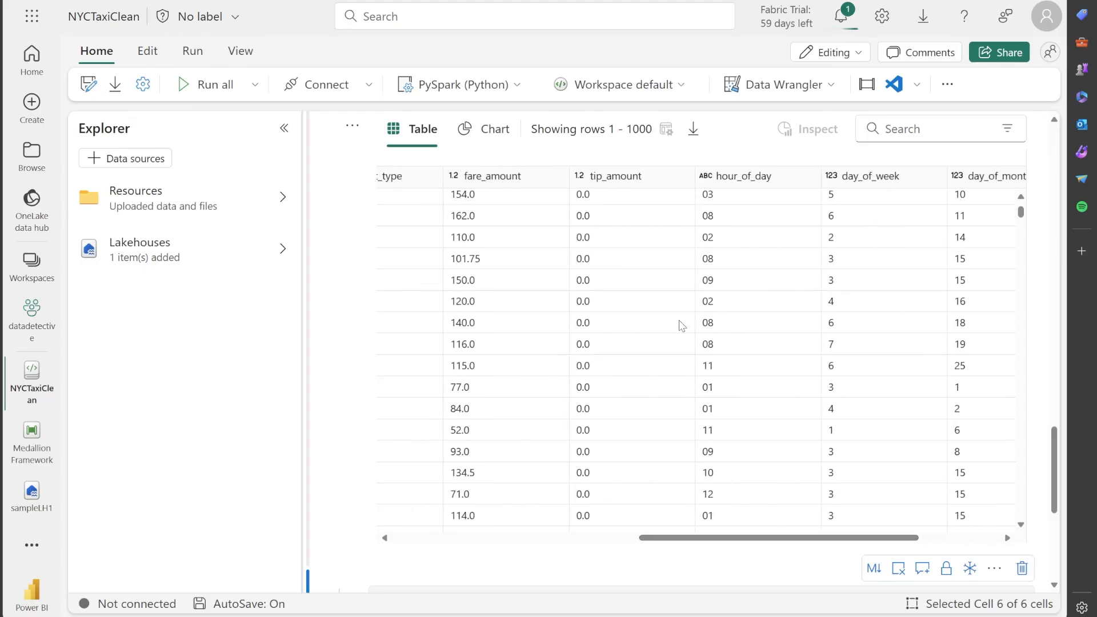
scroll(661, 539, "left", 1)
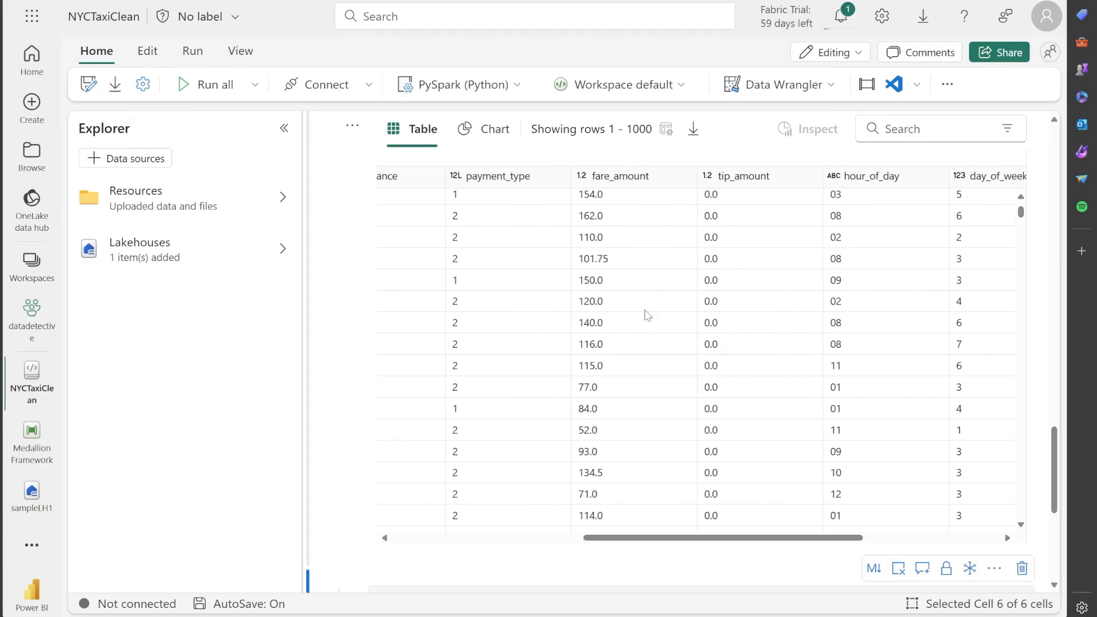
scroll(655, 545, "left", 1)
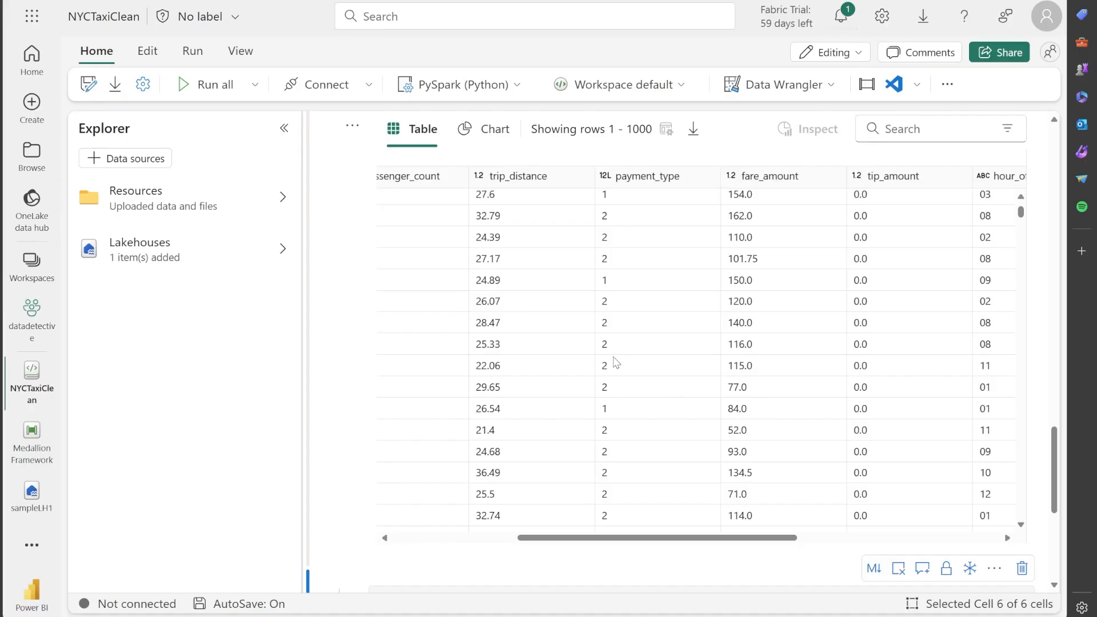
left_click_drag(576, 542, 416, 518)
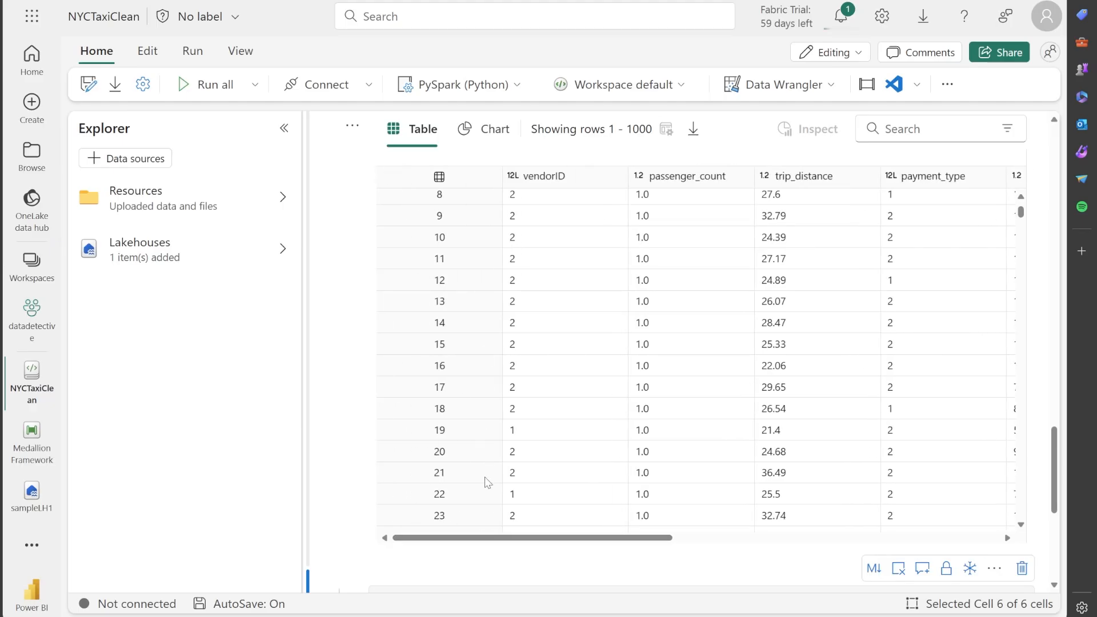
Examine the payment_type values across the aggregate_df output rows, and return to the fact_nyctaxi write cell
left_click_drag(485, 538, 505, 541)
scroll(514, 371, "down", 10)
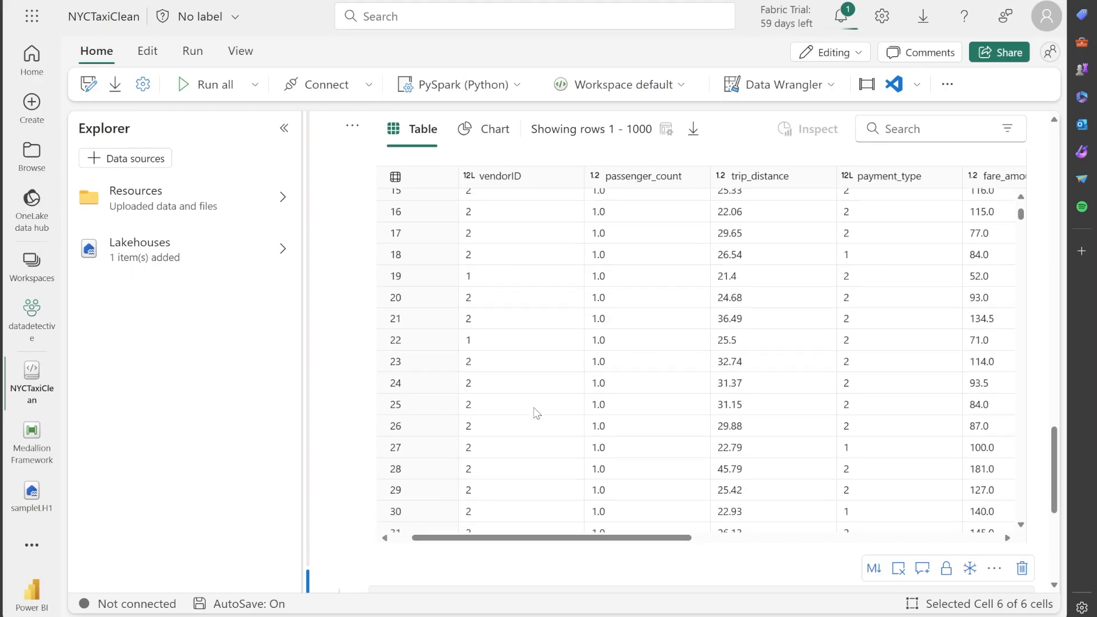
scroll(531, 422, "up", 3)
scroll(531, 422, "up", 8)
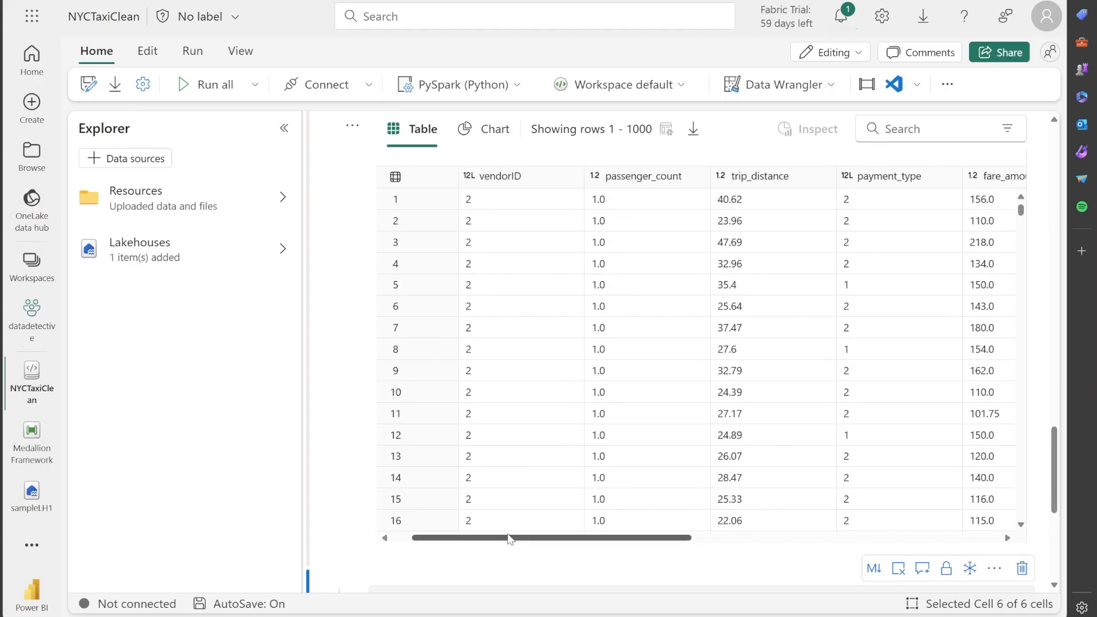
left_click_drag(510, 542, 603, 543)
scroll(674, 303, "down", 5)
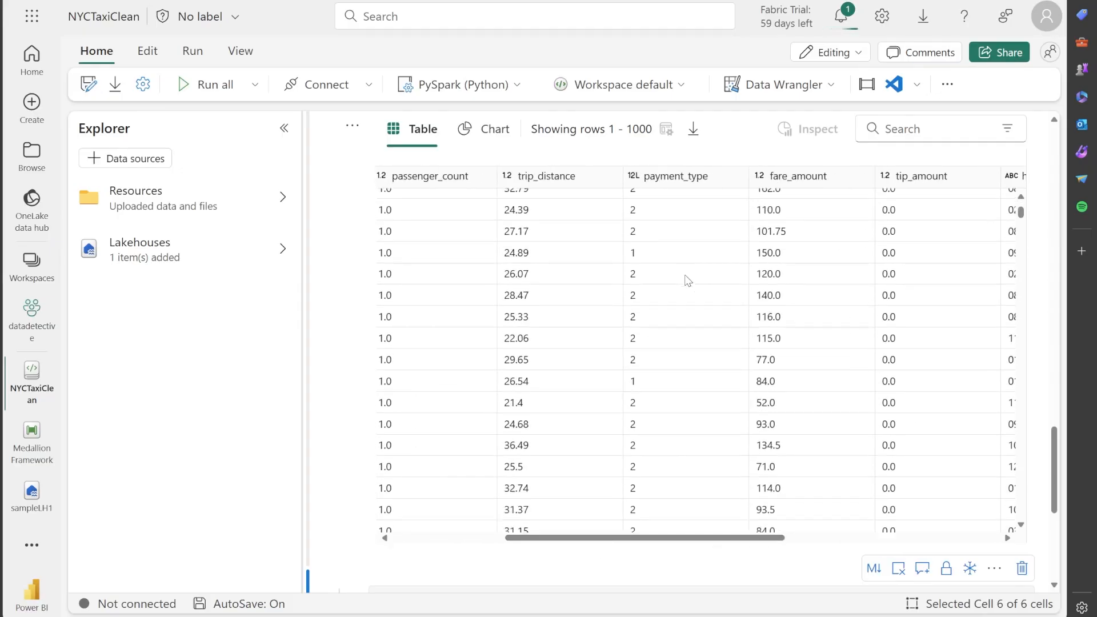
scroll(689, 302, "up", 4)
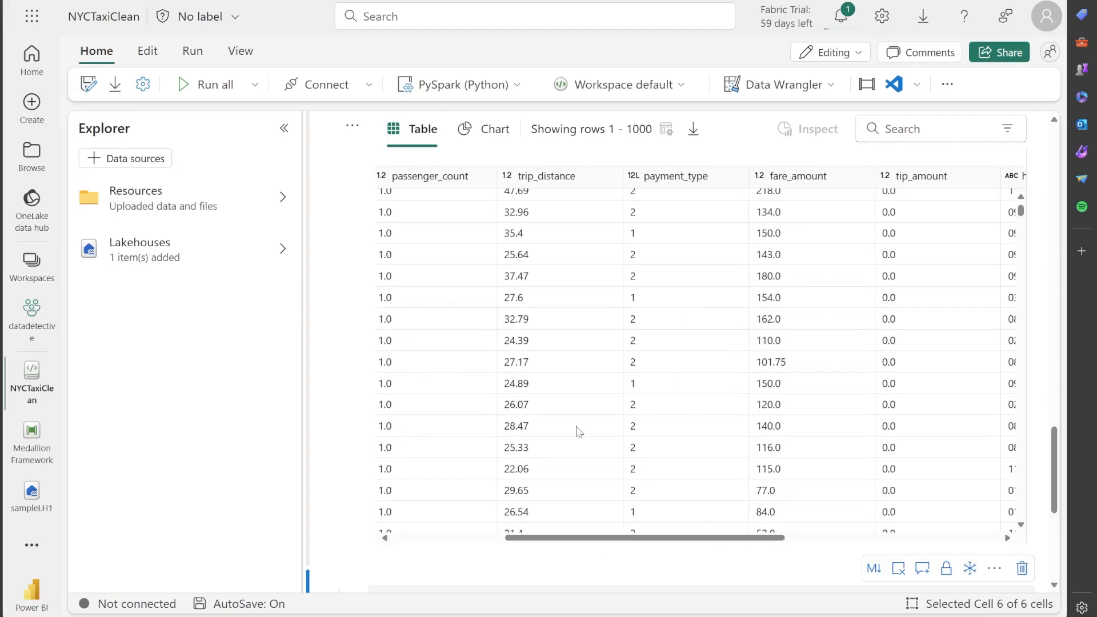
scroll(343, 404, "down", 5)
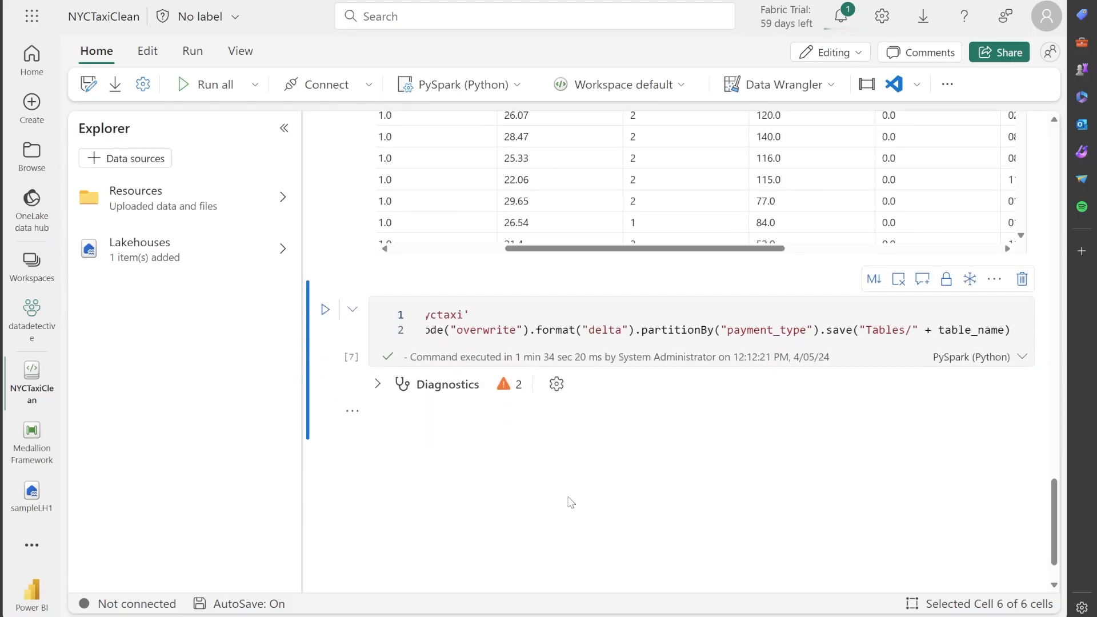
Dismiss the run notification in the Medallion Framework pipeline and refresh the sampleLH1 lakehouse with its Bronze folder collapsed
left_click(32, 438)
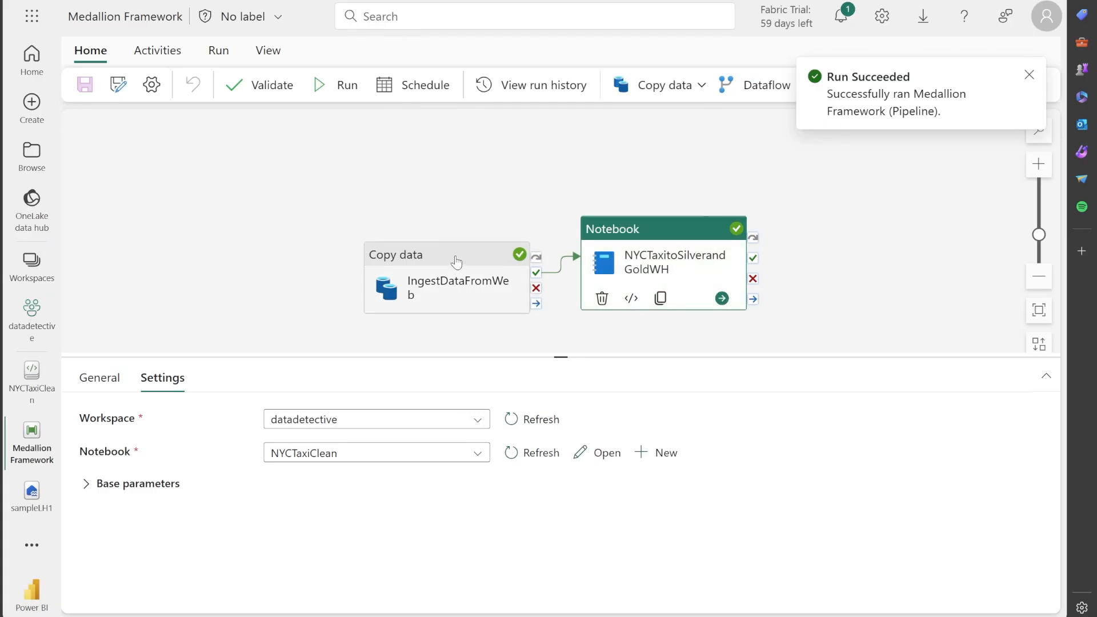
left_click(1029, 75)
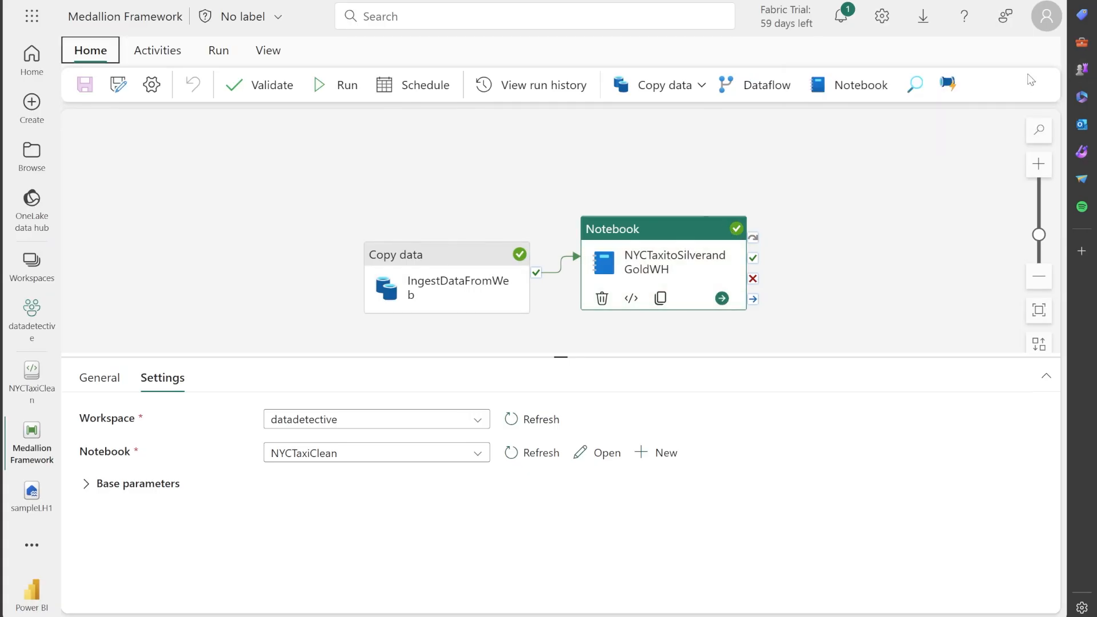
left_click(31, 492)
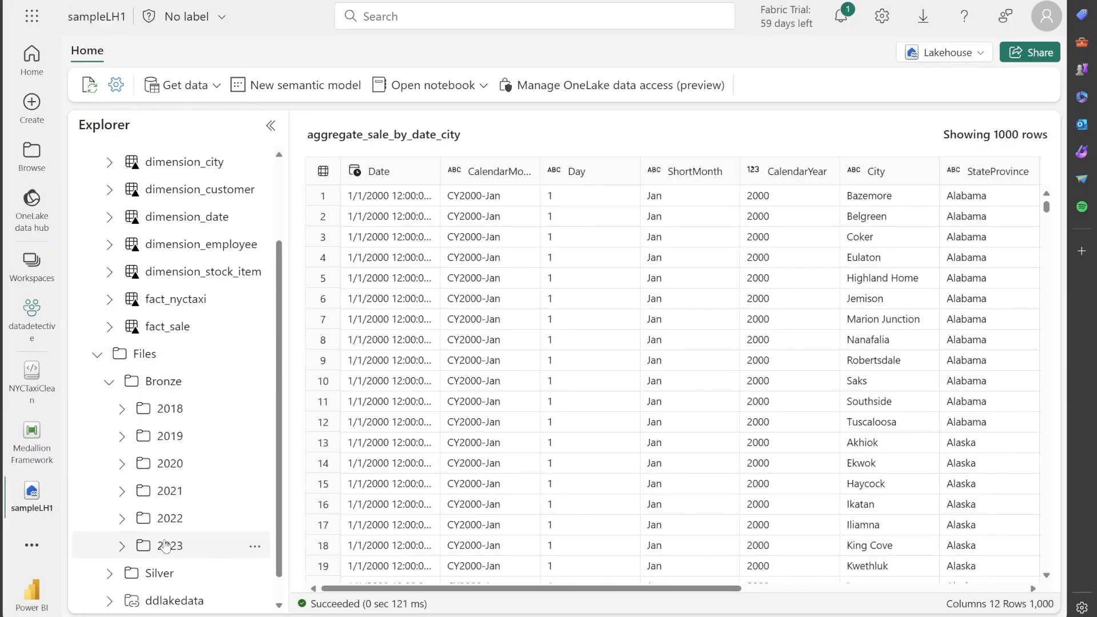
left_click(109, 383)
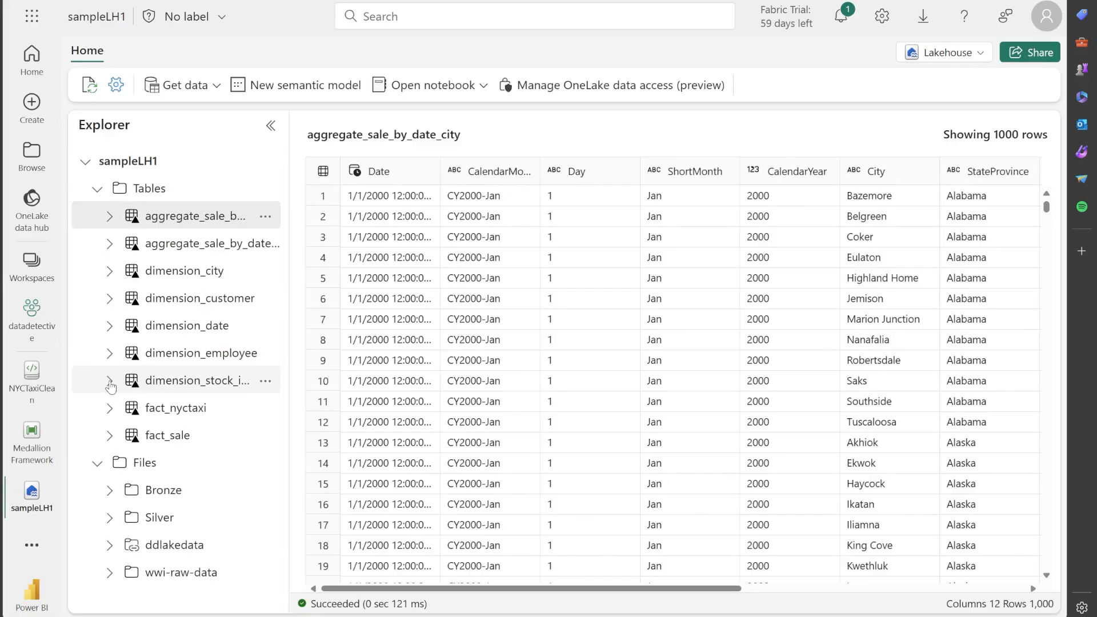
left_click(266, 519)
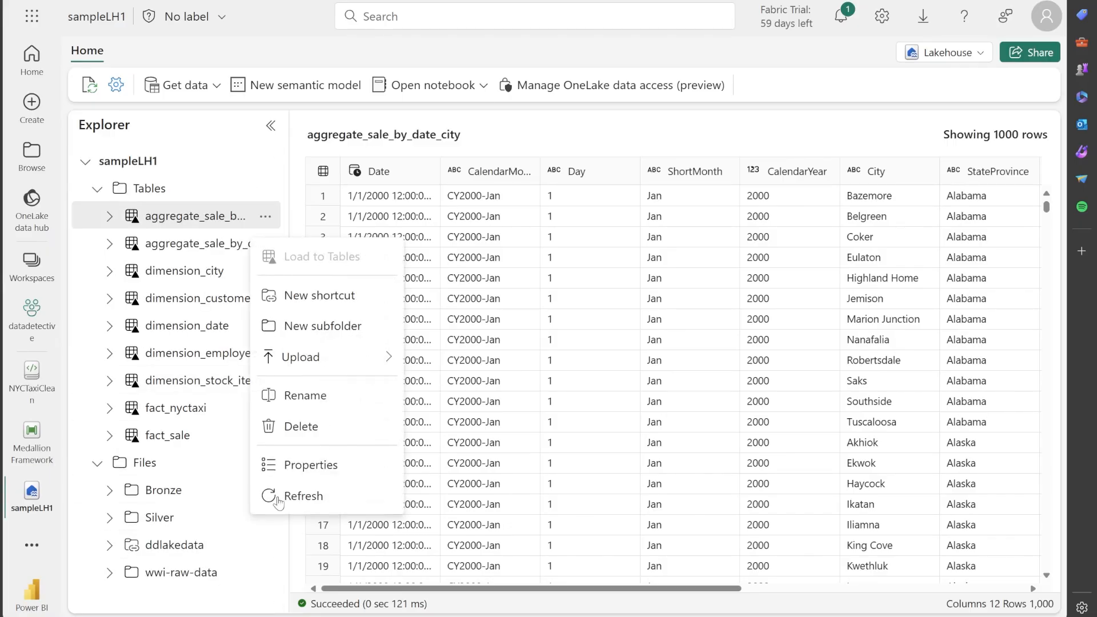
left_click(88, 87)
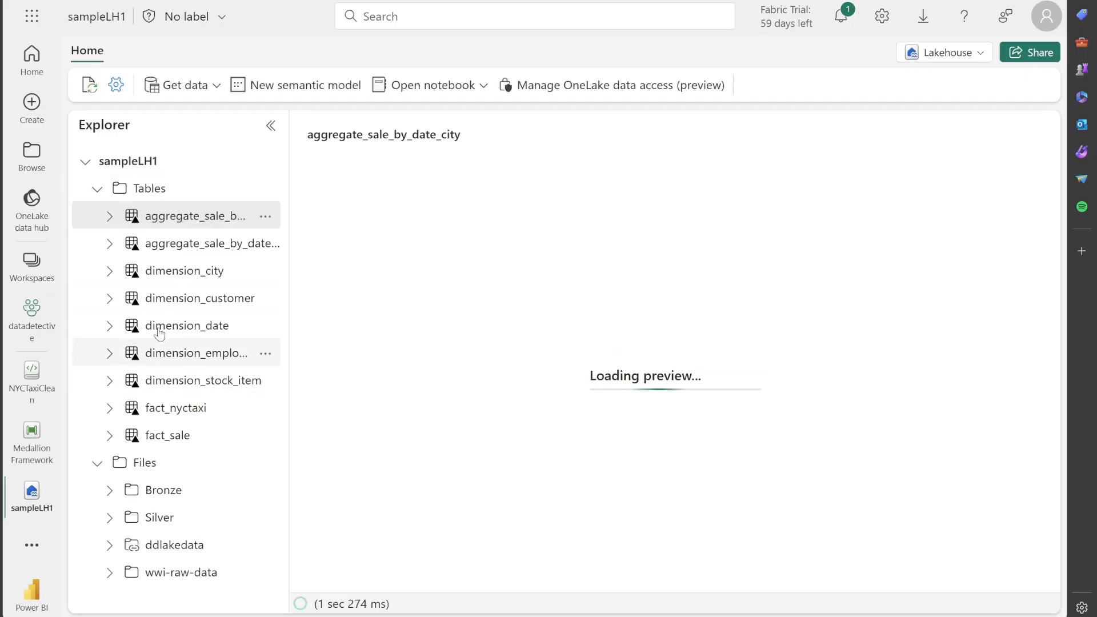
Open the Silver/2019 folder under Files and look through its parquet files
left_click(109, 517)
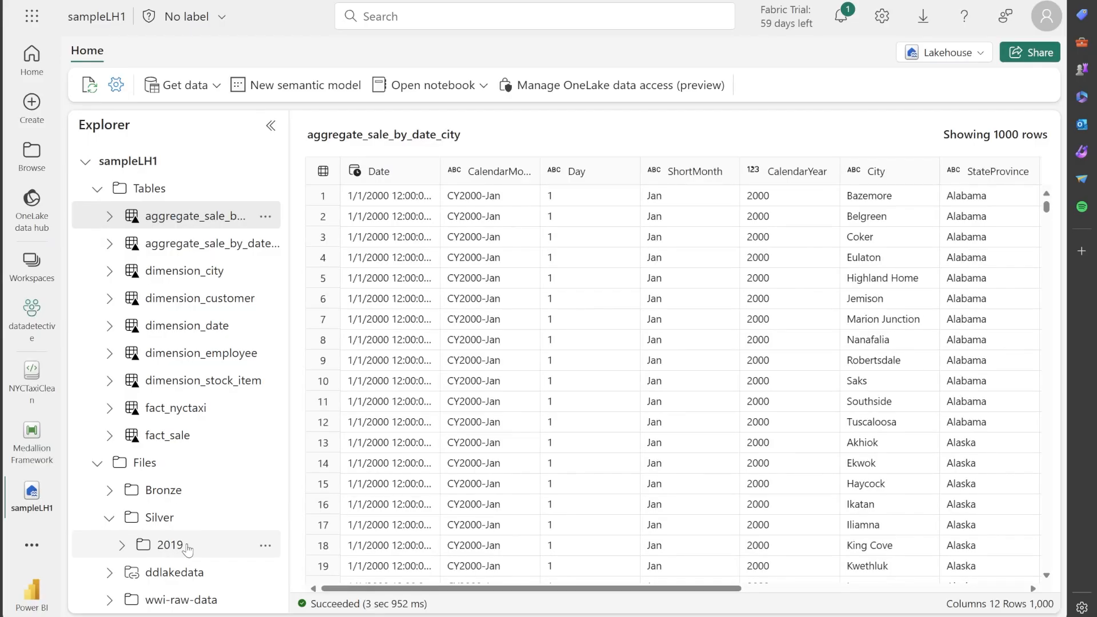
left_click(122, 547)
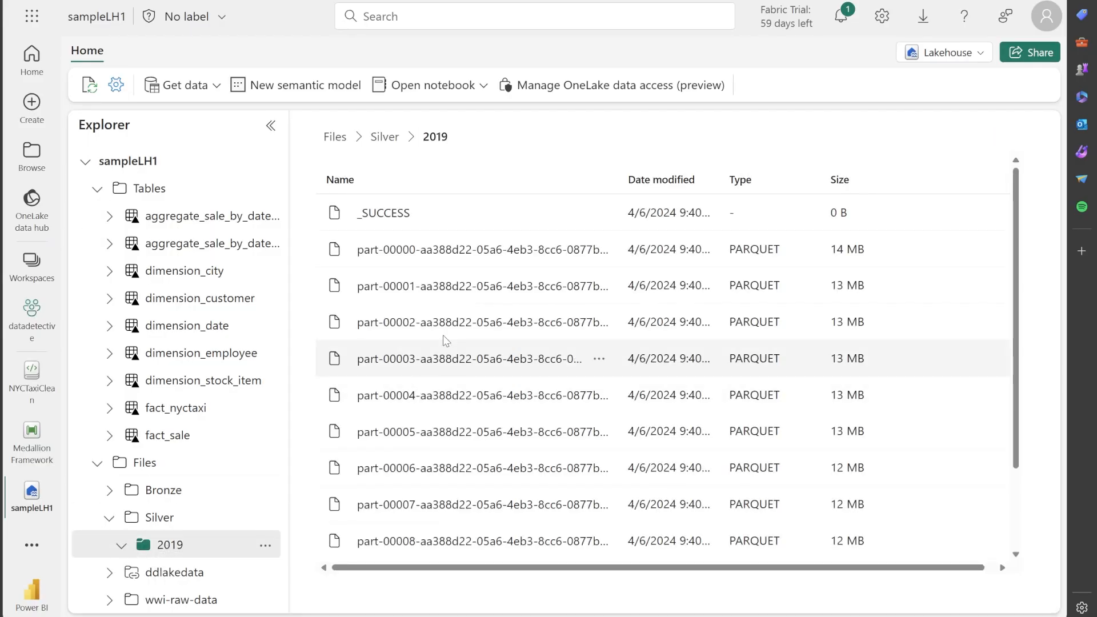
scroll(500, 254, "down", 2)
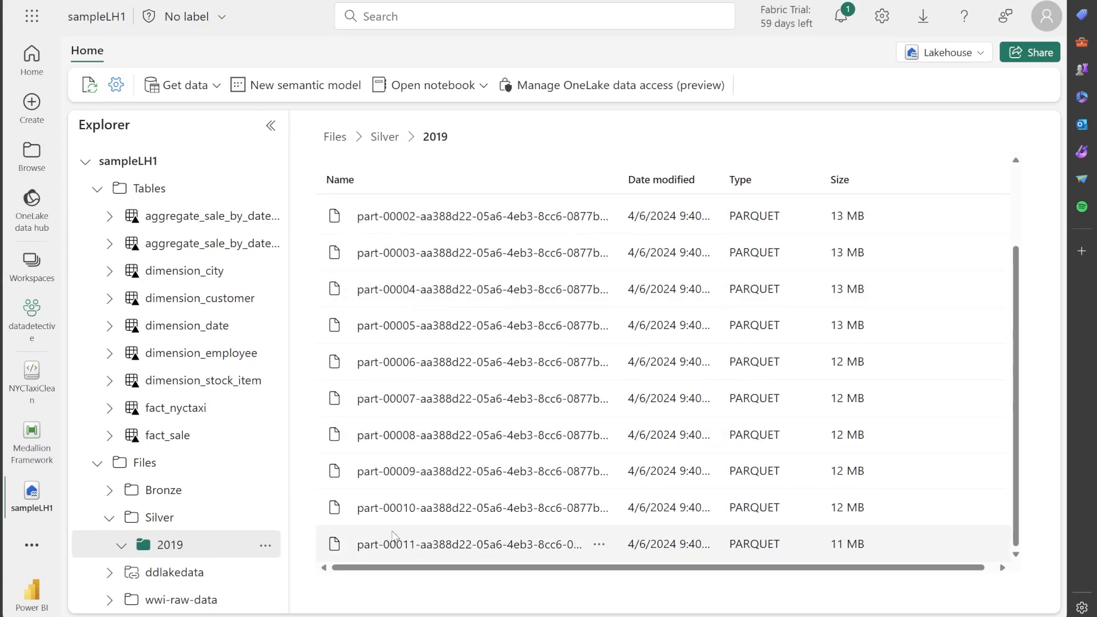
scroll(434, 463, "up", 3)
scroll(415, 315, "down", 2)
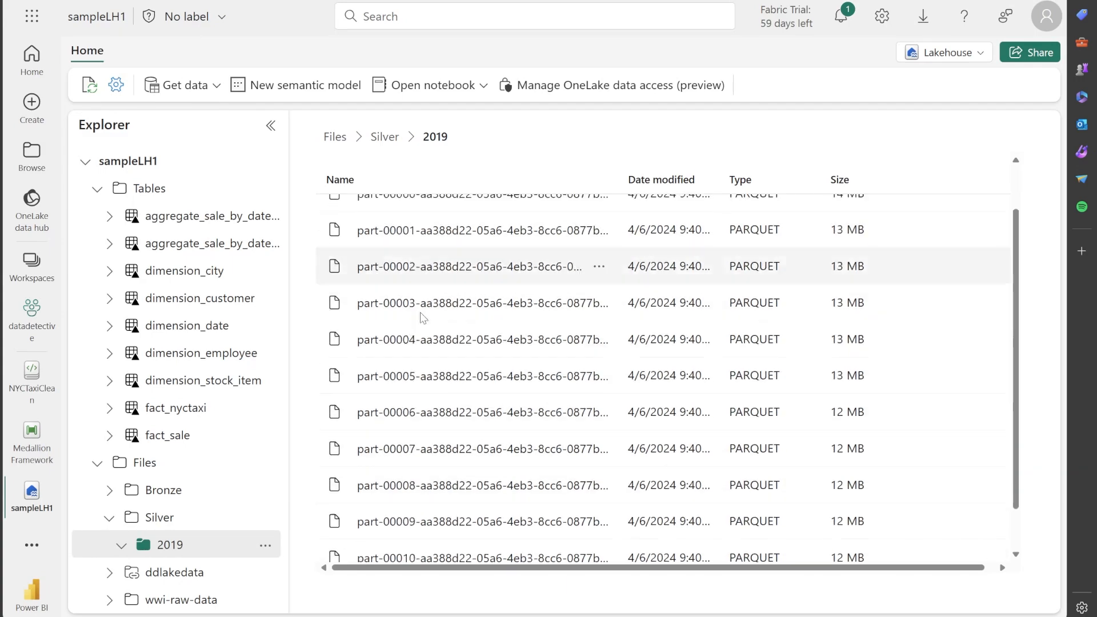
scroll(411, 518, "up", 2)
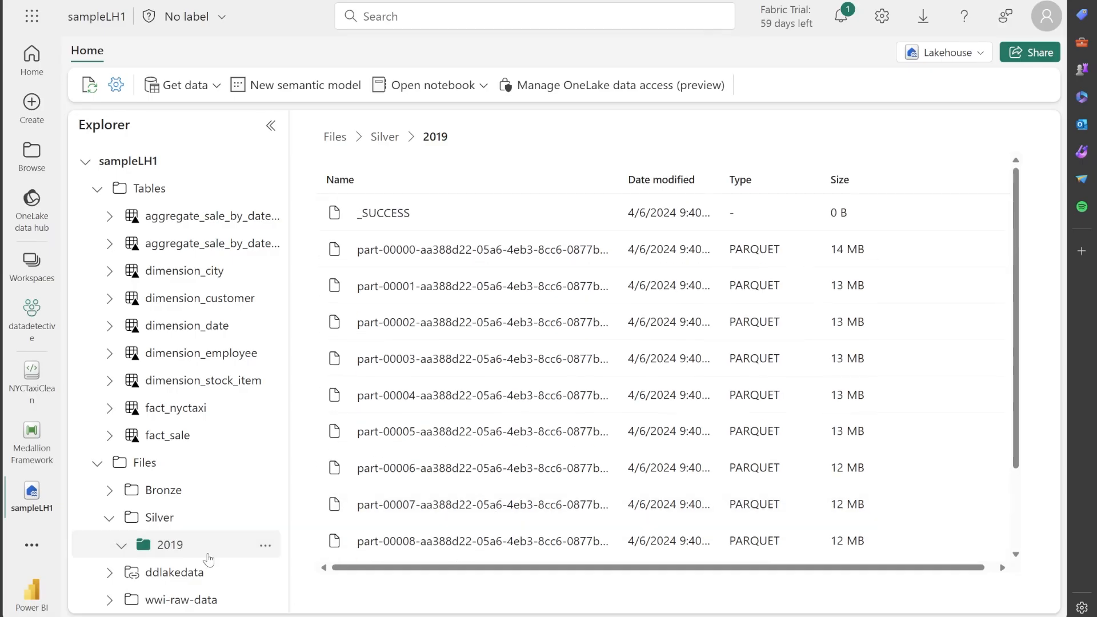
Preview the fact_nyctaxi table in sampleLH1 and view its columns through fare_by_mile
left_click(172, 439)
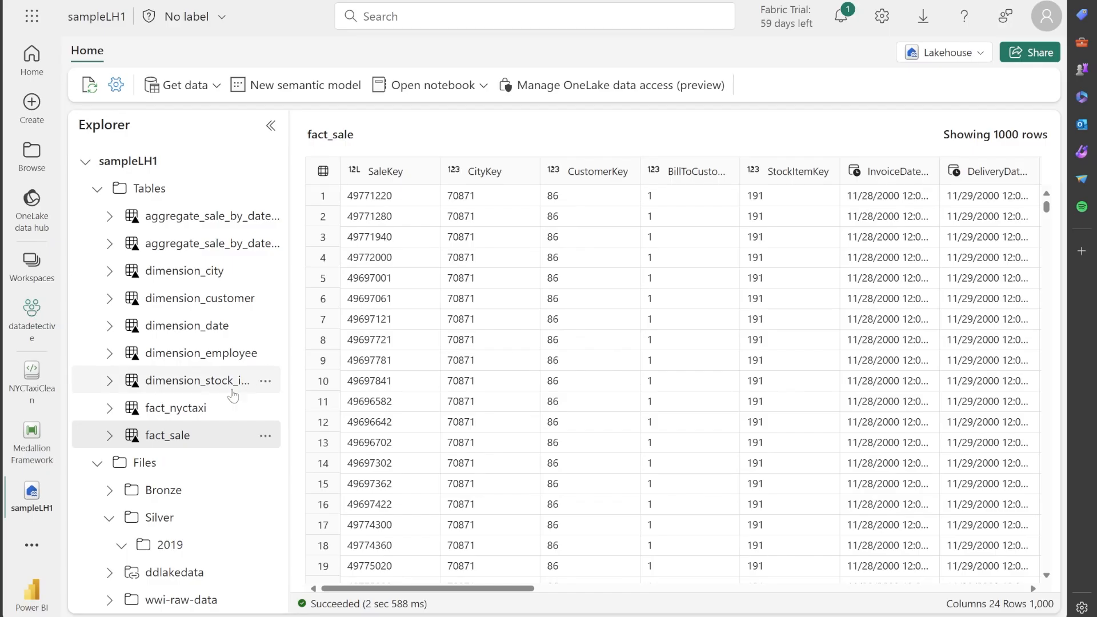
left_click(188, 408)
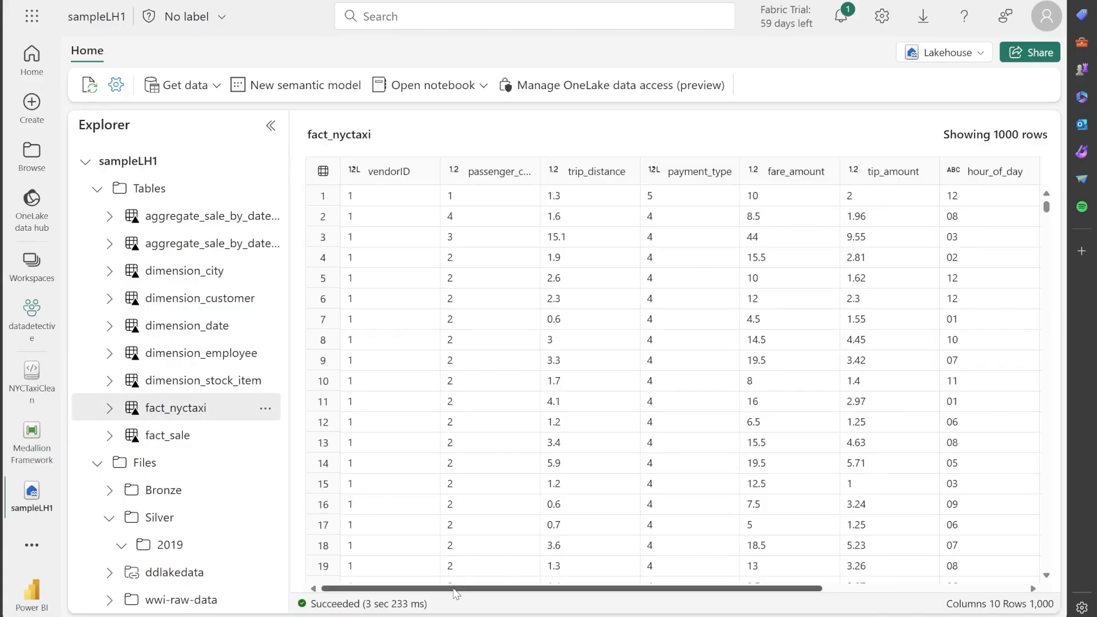
left_click_drag(452, 591, 715, 592)
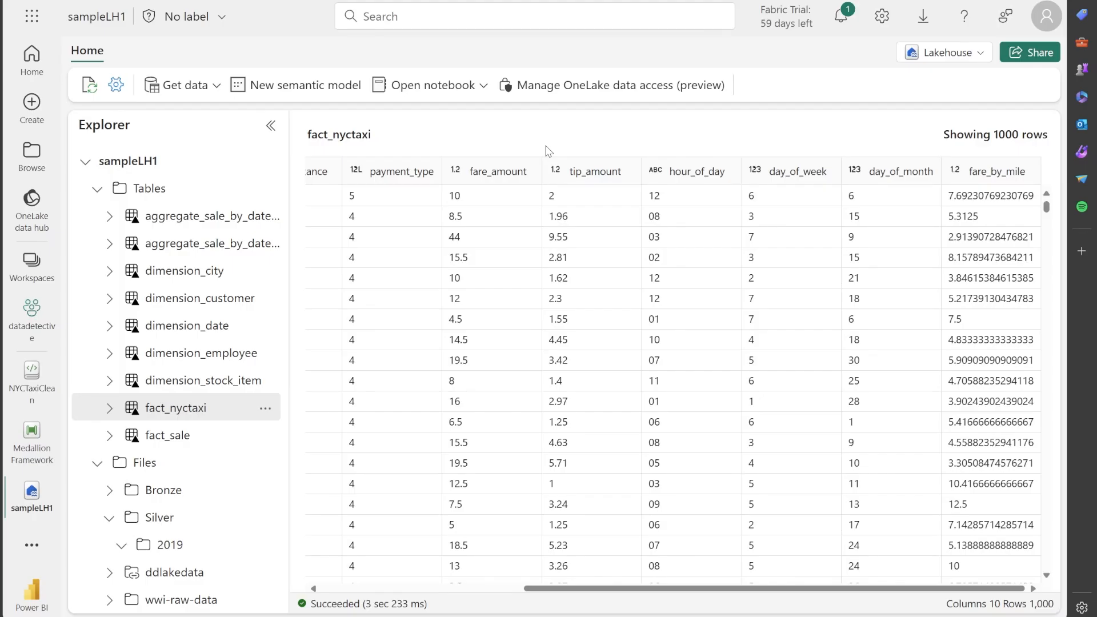
Return to the Medallion Framework pipeline
left_click(34, 441)
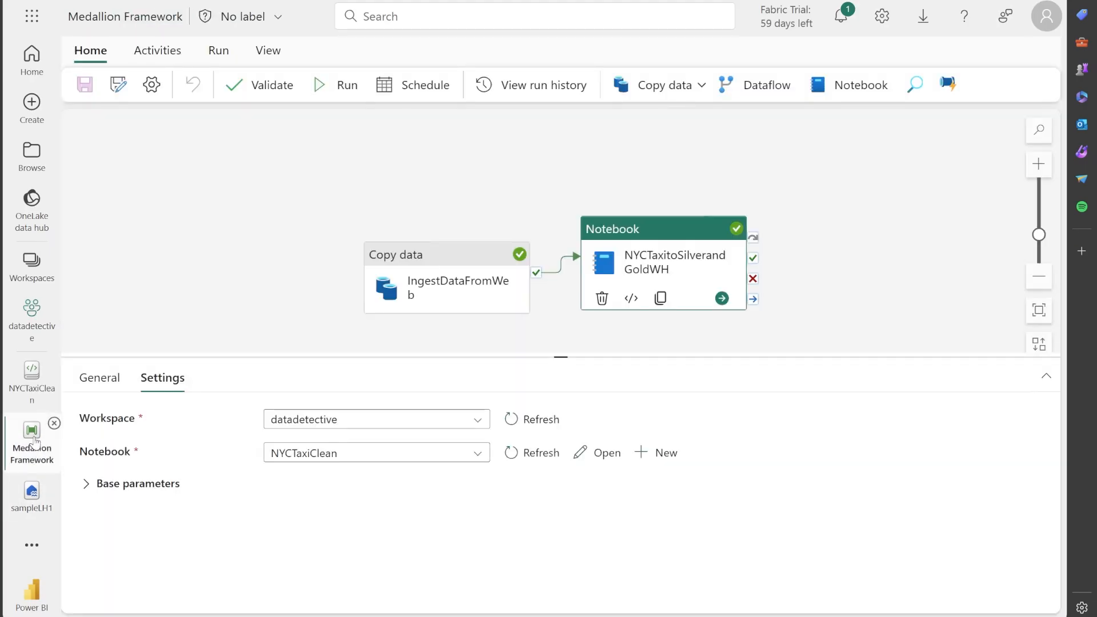